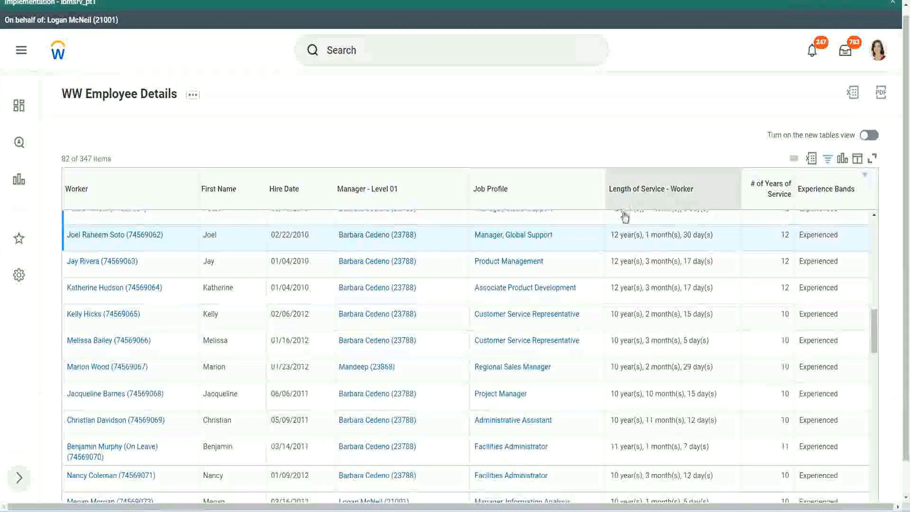
# Compare the Length of Service text with the # of Years of Service value across several workers' rows in the report.
pyautogui.moveTo(615, 237); pyautogui.dragTo(610, 235)
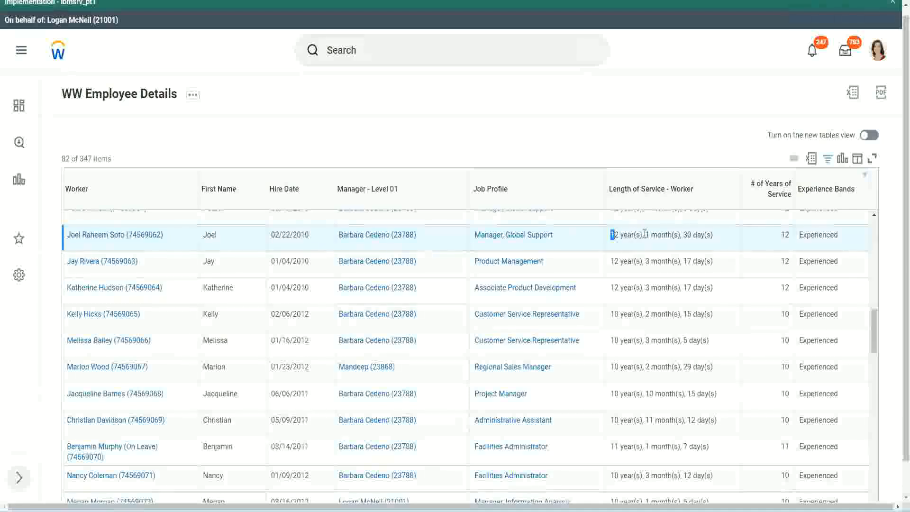
pyautogui.click(642, 235)
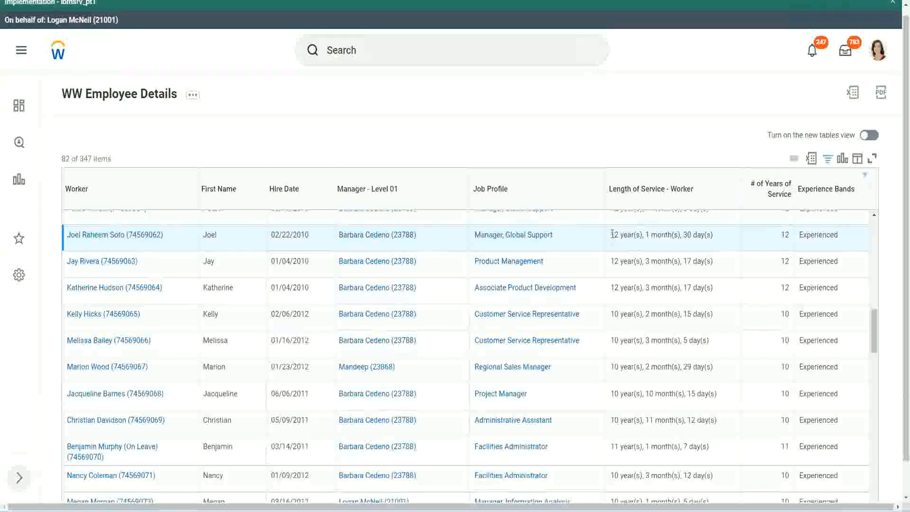
pyautogui.moveTo(609, 236); pyautogui.dragTo(697, 236)
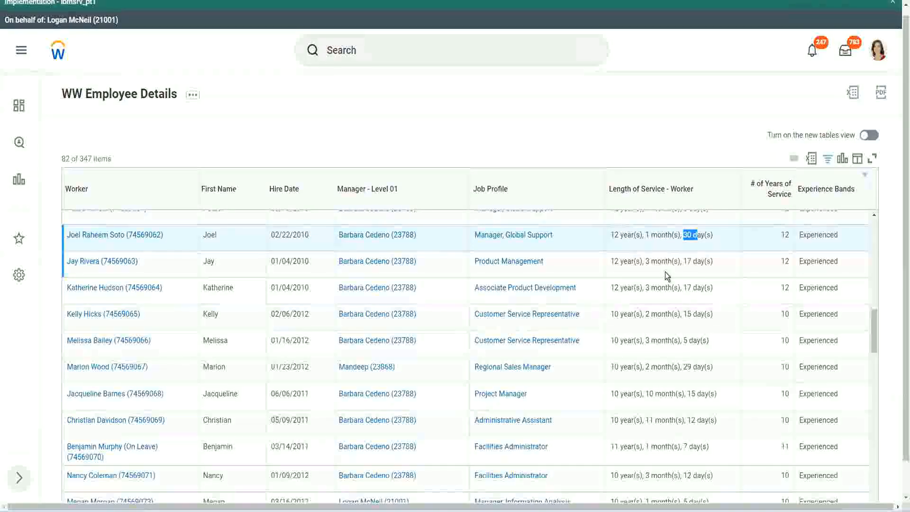
pyautogui.doubleClick(789, 234)
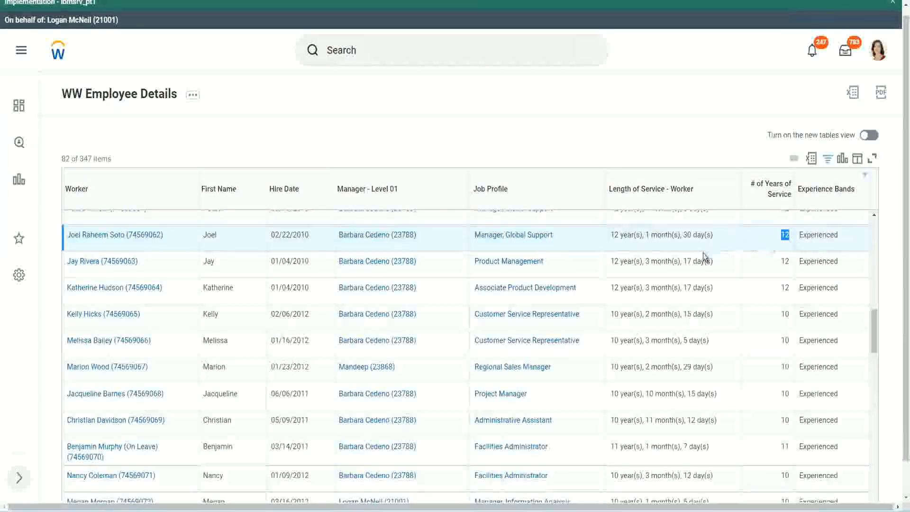
pyautogui.click(622, 420)
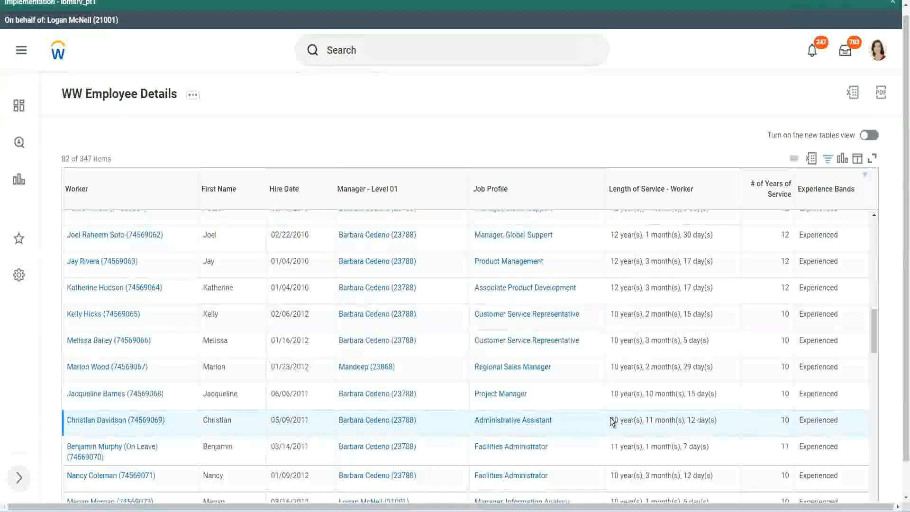
pyautogui.moveTo(645, 420); pyautogui.dragTo(696, 420)
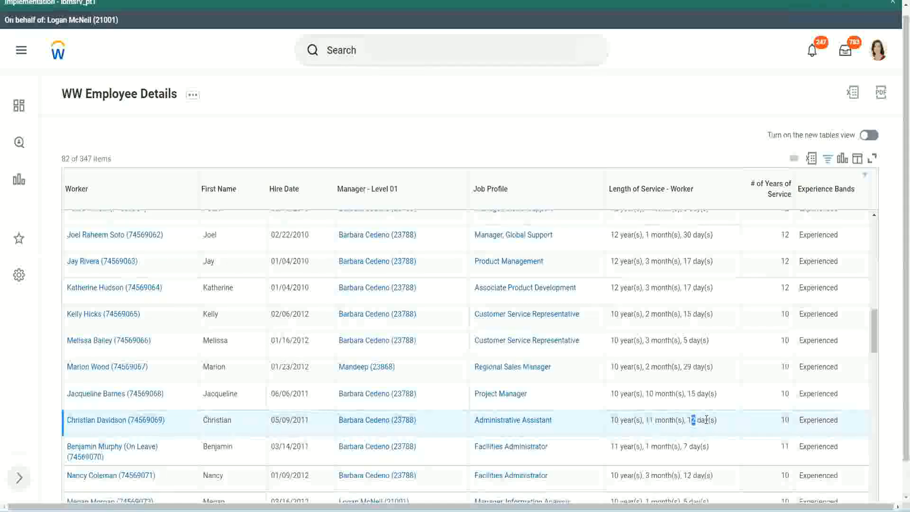
pyautogui.click(706, 420)
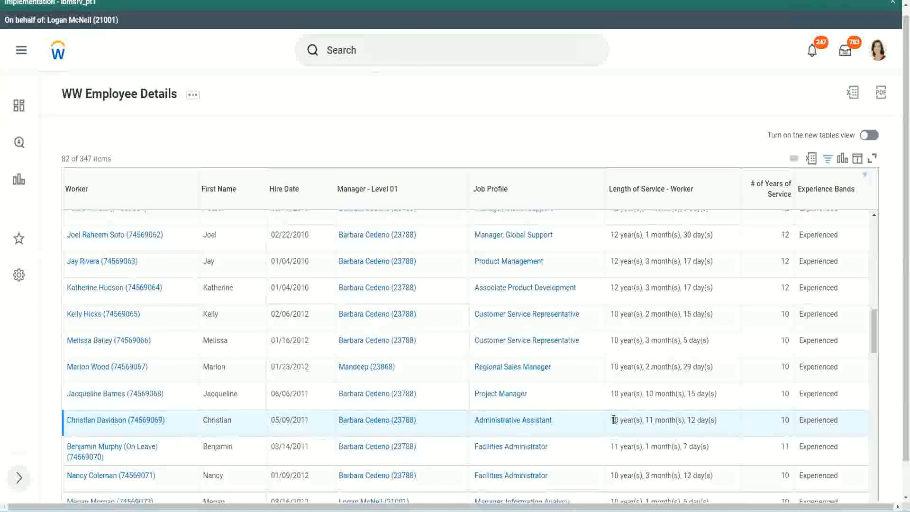
pyautogui.doubleClick(784, 421)
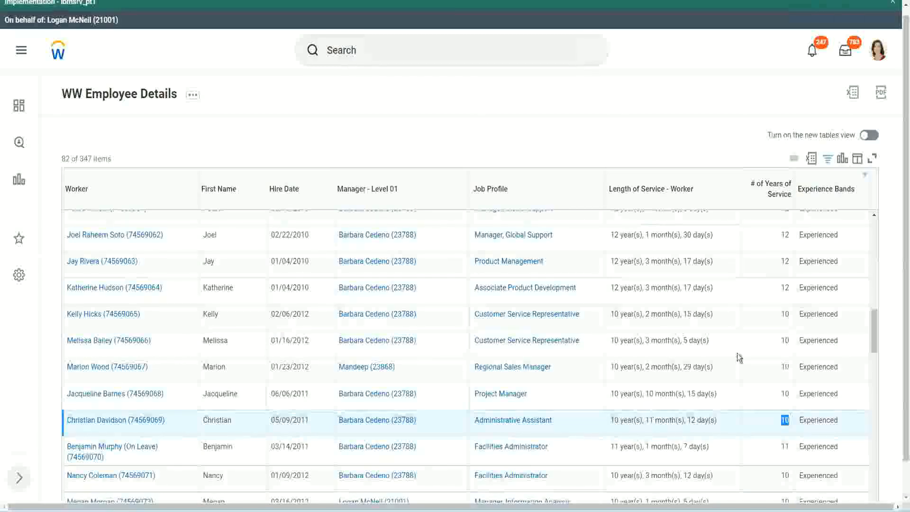
pyautogui.click(782, 291)
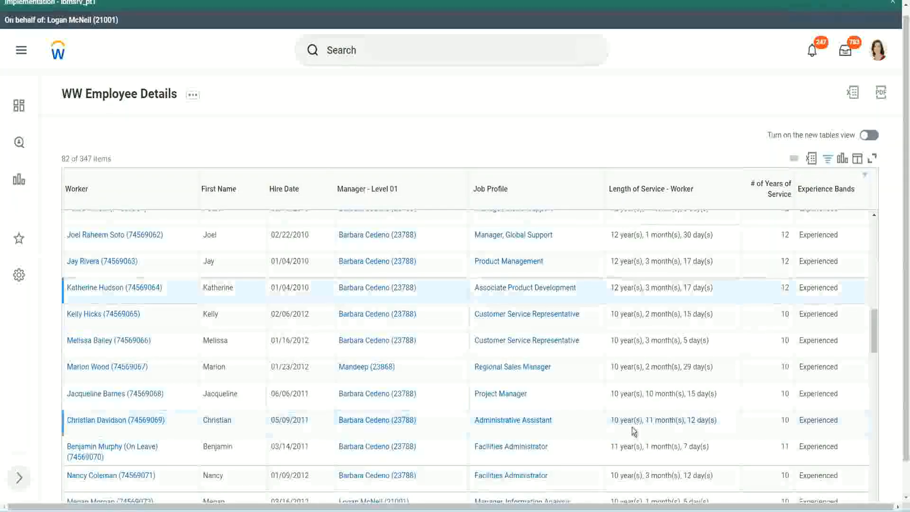
pyautogui.doubleClick(615, 420)
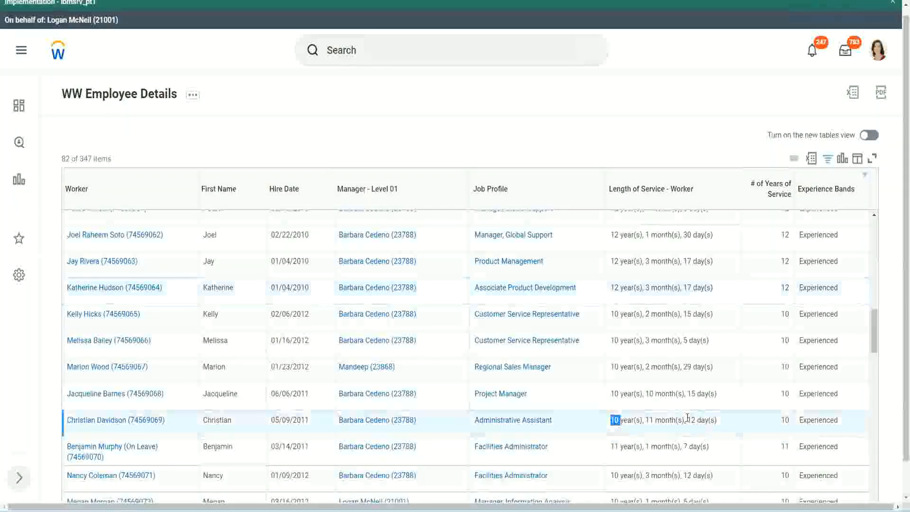
pyautogui.click(686, 417)
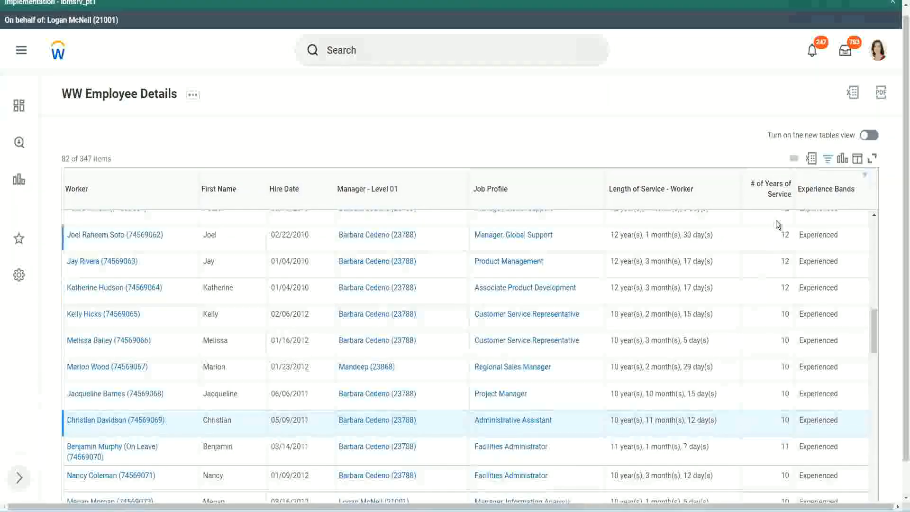
pyautogui.doubleClick(787, 234)
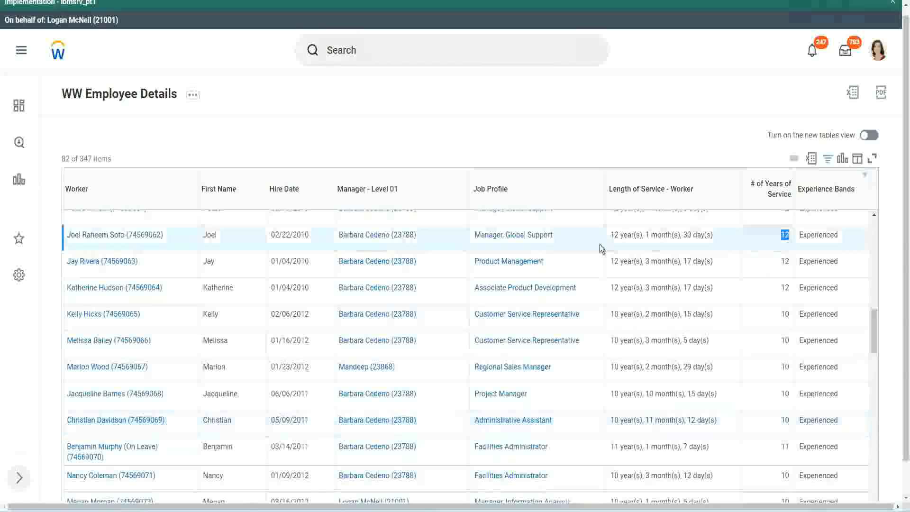
pyautogui.moveTo(611, 236); pyautogui.dragTo(725, 232)
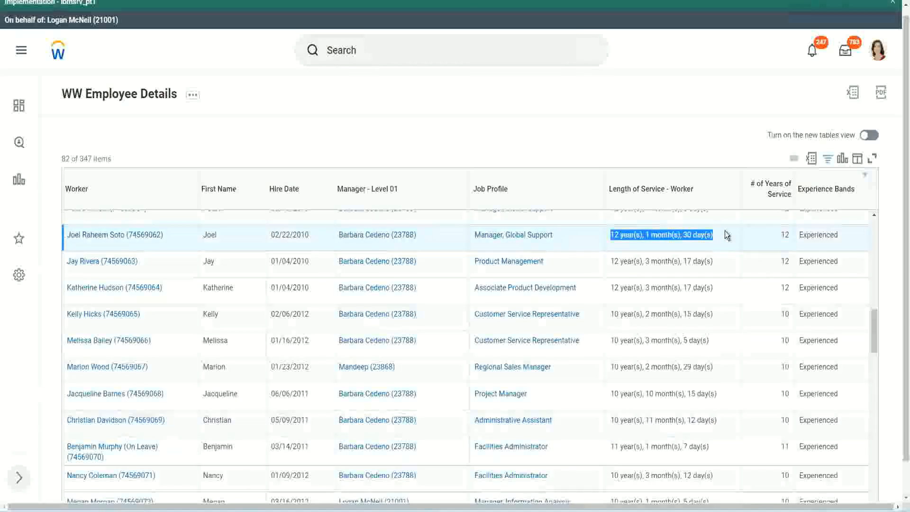
pyautogui.click(706, 419)
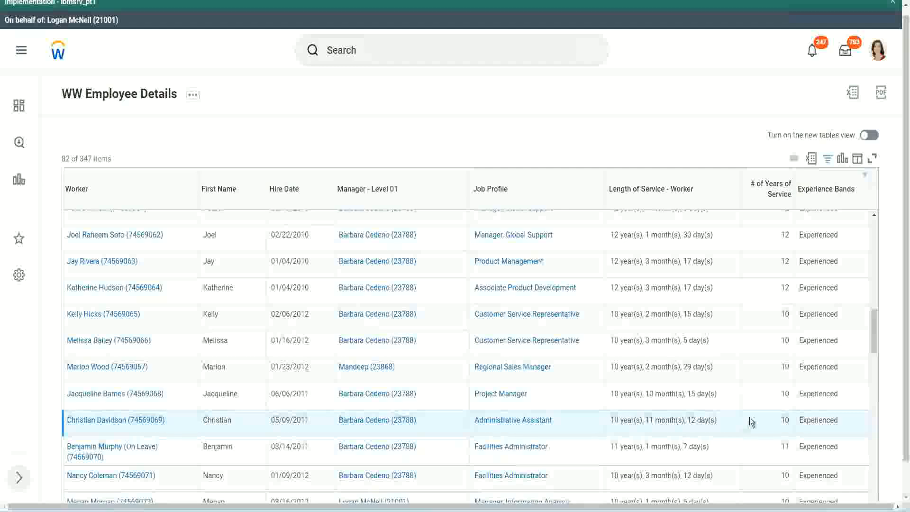
pyautogui.doubleClick(785, 420)
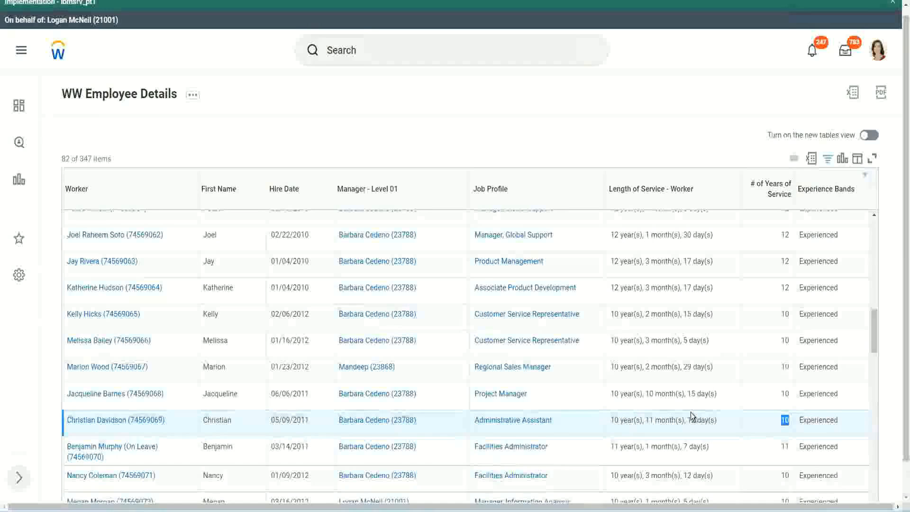
pyautogui.click(753, 424)
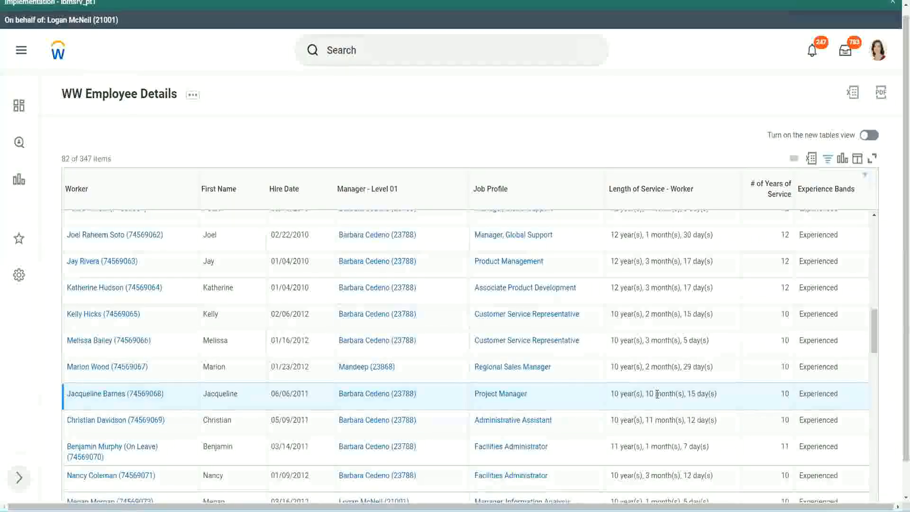
pyautogui.doubleClick(649, 394)
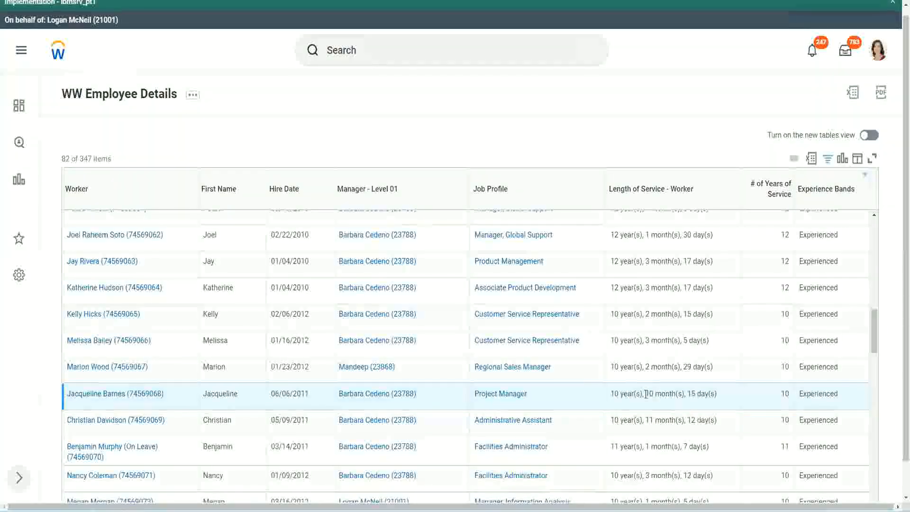
pyautogui.click(680, 394)
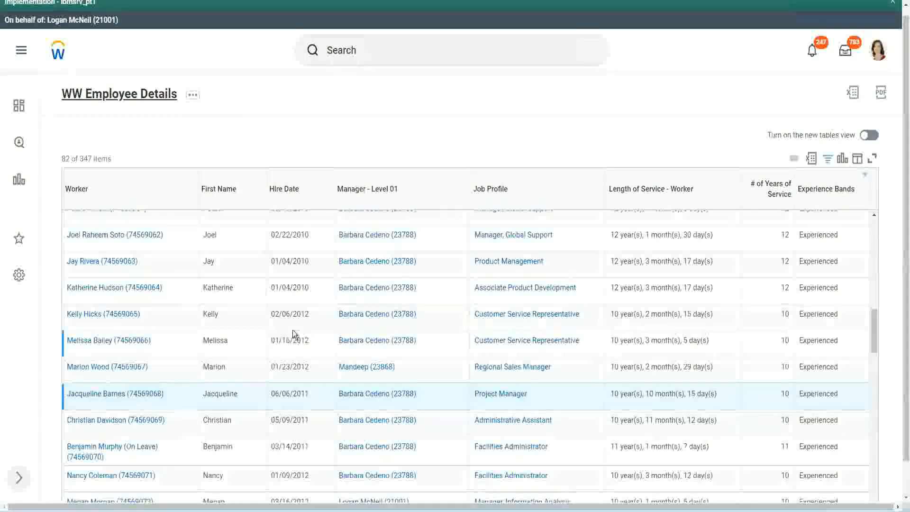
# Open the calculated field behind the report's Experience Bands column in a new tab and review its conditions and return values.
pyautogui.scroll(-4, 292, 330)
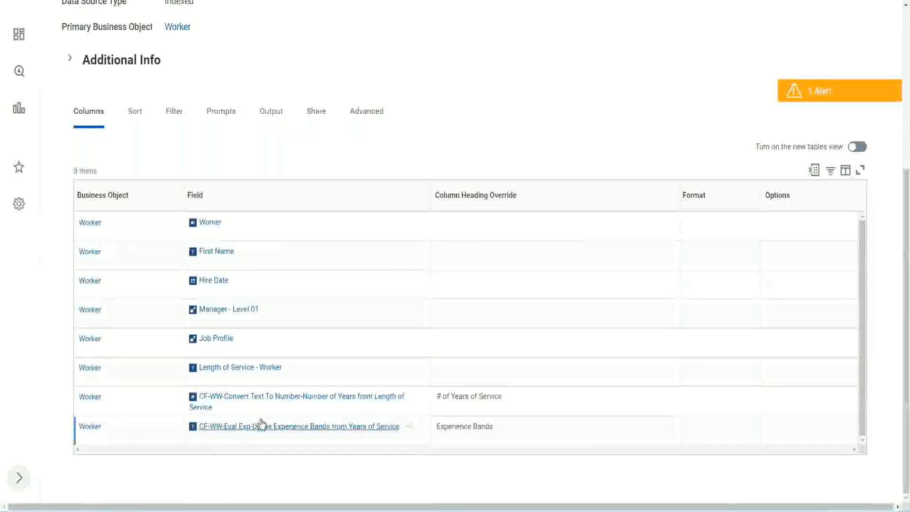
pyautogui.rightClick(246, 428)
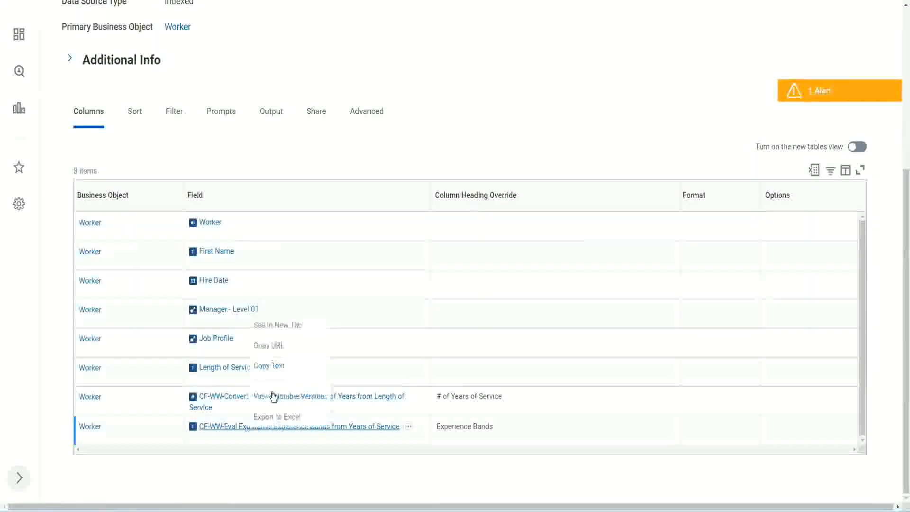
pyautogui.click(286, 325)
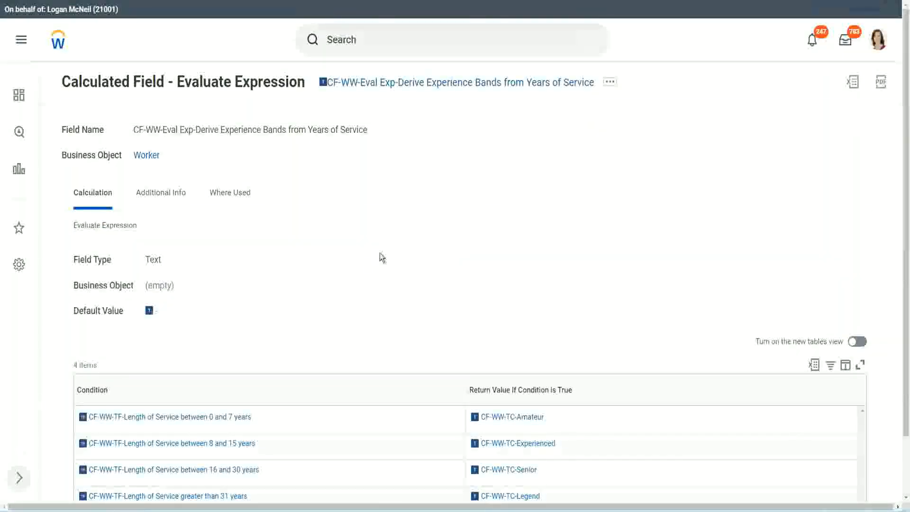
pyautogui.scroll(-2, 362, 268)
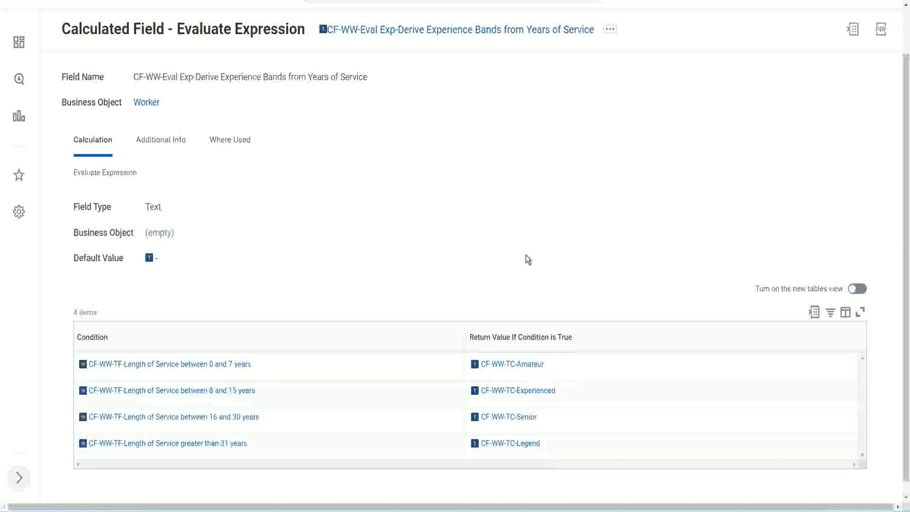
pyautogui.click(412, 334)
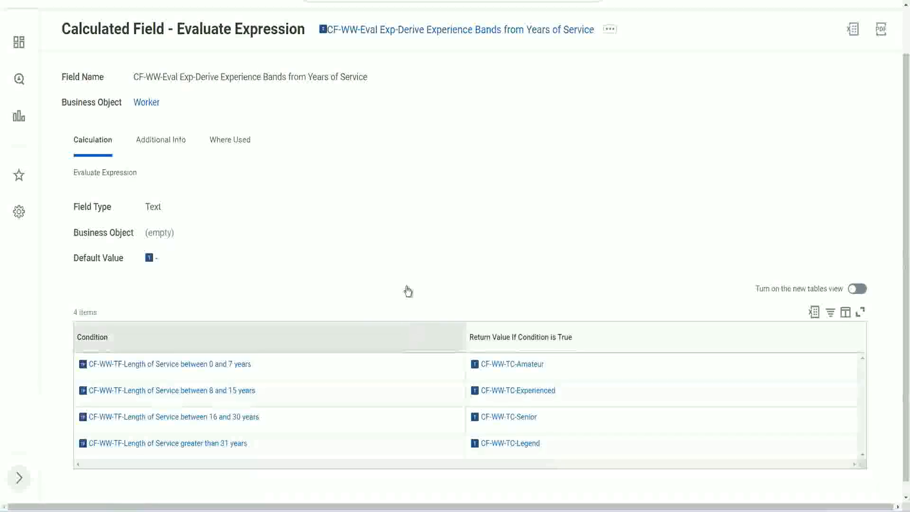
pyautogui.click(406, 218)
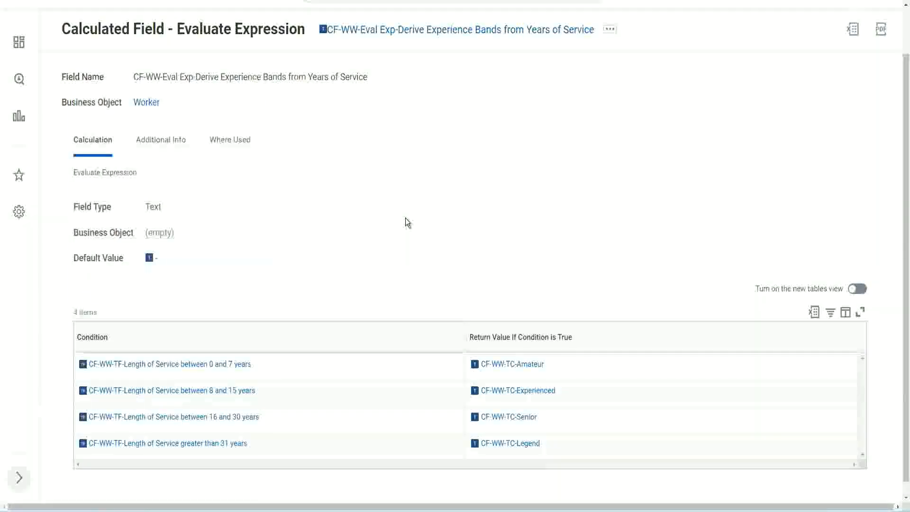
# Copy the name of the Evaluate Expression calculated field and return to the WW Employee Details report definition.
pyautogui.rightClick(400, 38)
pyautogui.click(419, 84)
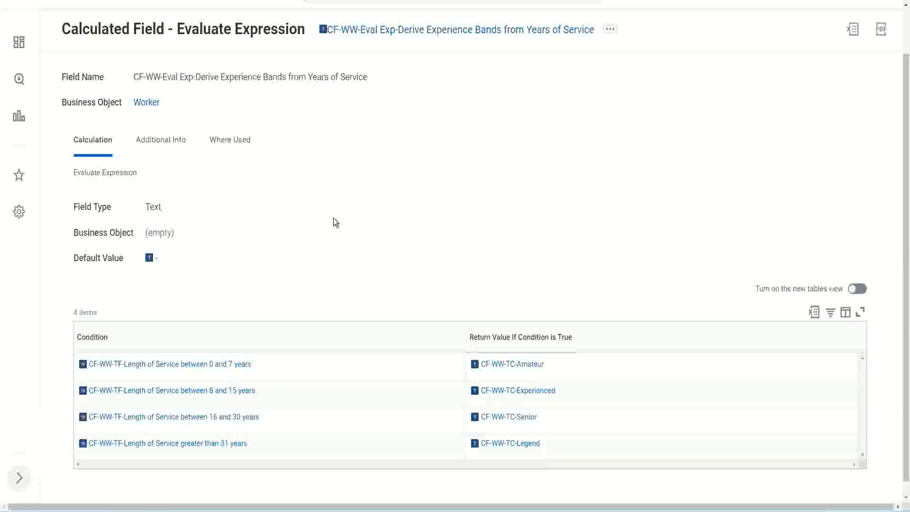
pyautogui.scroll(1, 354, 191)
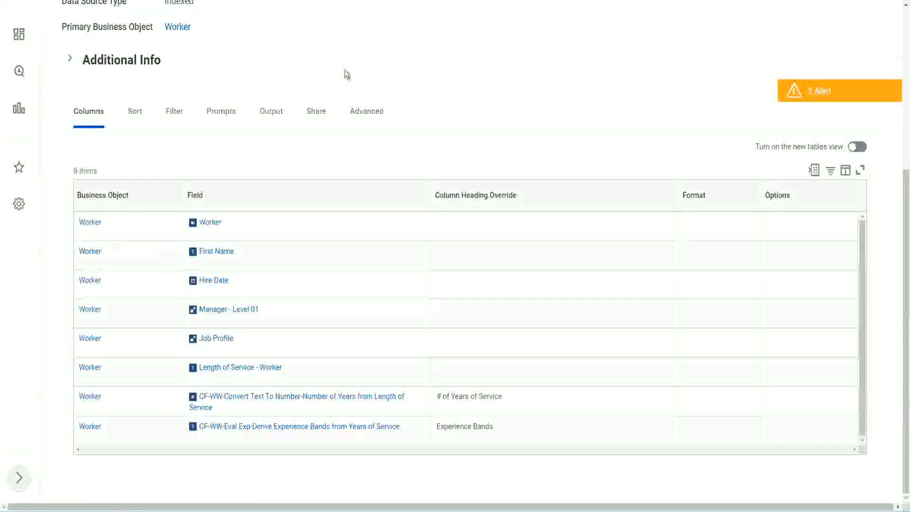
pyautogui.scroll(5, 342, 71)
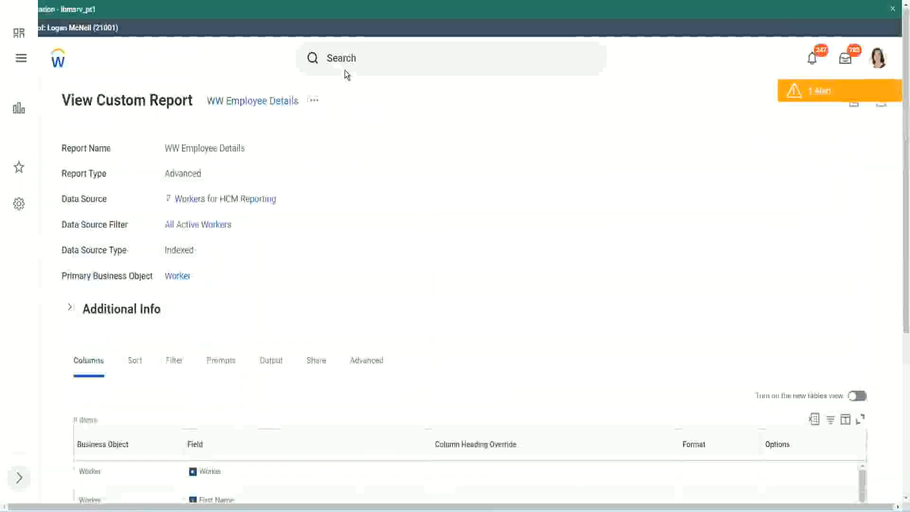
# Search for "create cal field" and open the Create Calculated Field task.
pyautogui.click(369, 57)
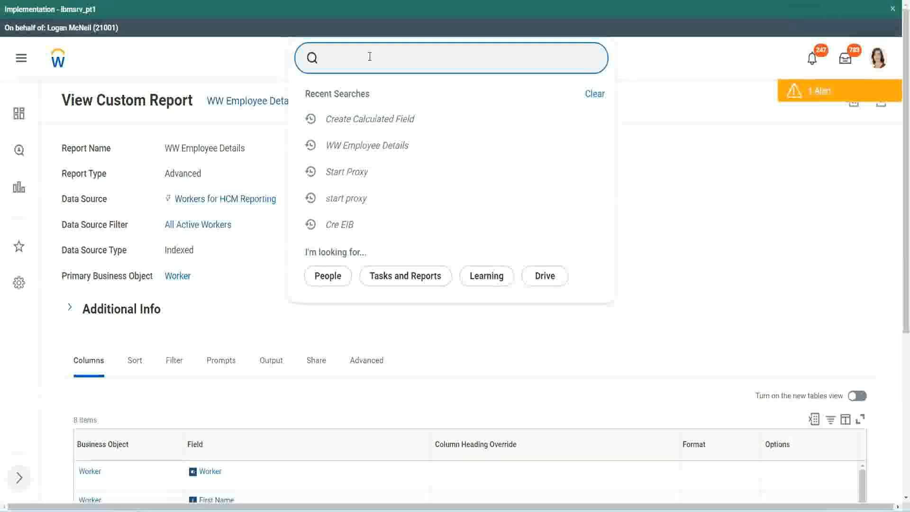
pyautogui.write('create cal field')
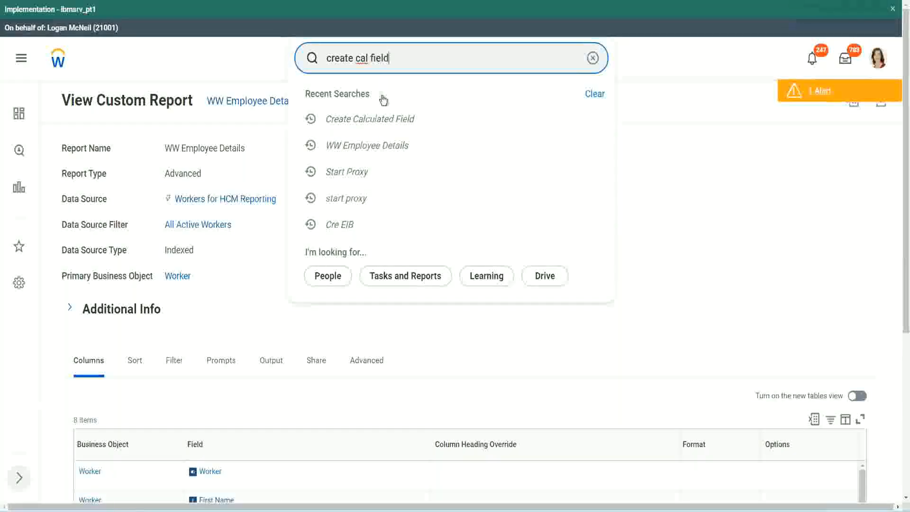
pyautogui.click(380, 97)
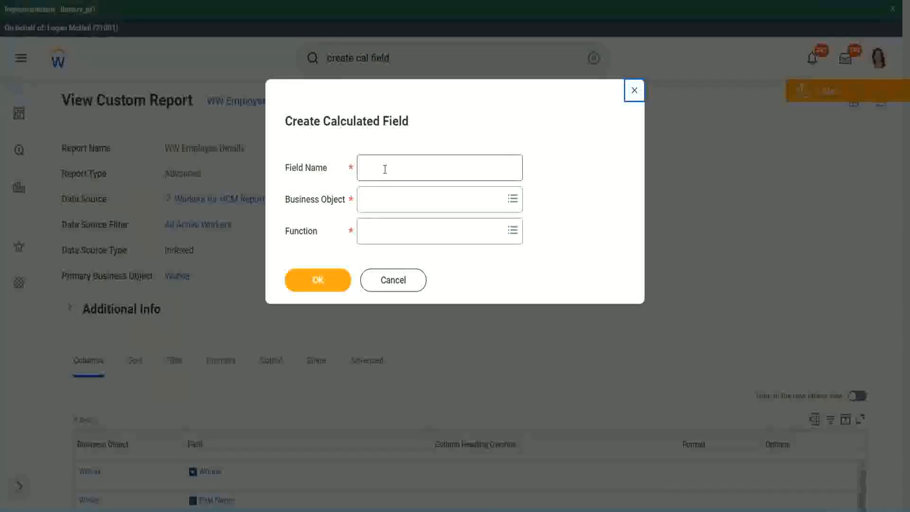
# Paste the copied name as the new calculated field's name and insert "bands" after "Eval Exp".
pyautogui.click(385, 169)
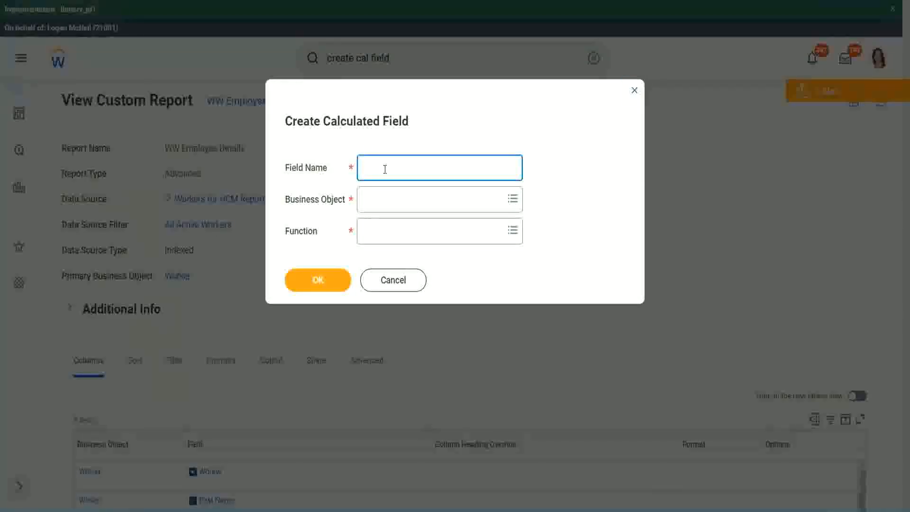
pyautogui.hotkey('ctrl', 'v')
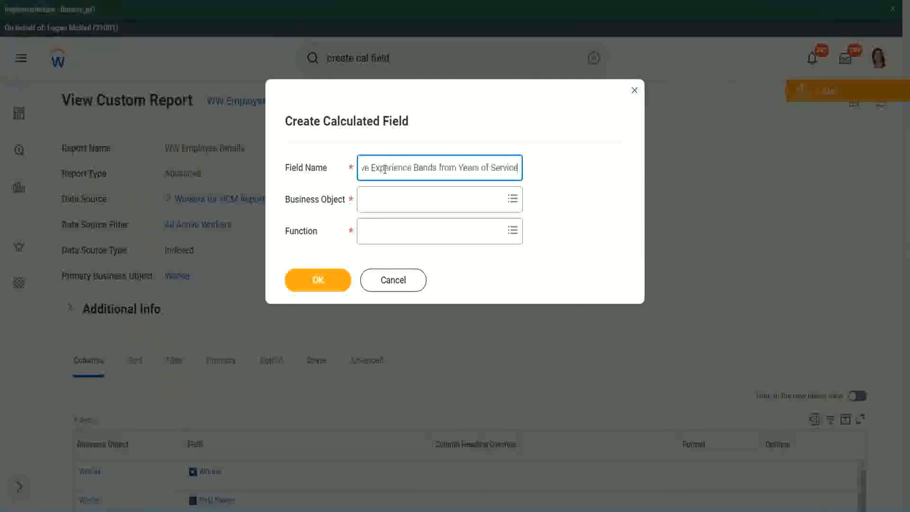
pyautogui.moveTo(414, 168); pyautogui.dragTo(334, 156)
pyautogui.click(411, 167)
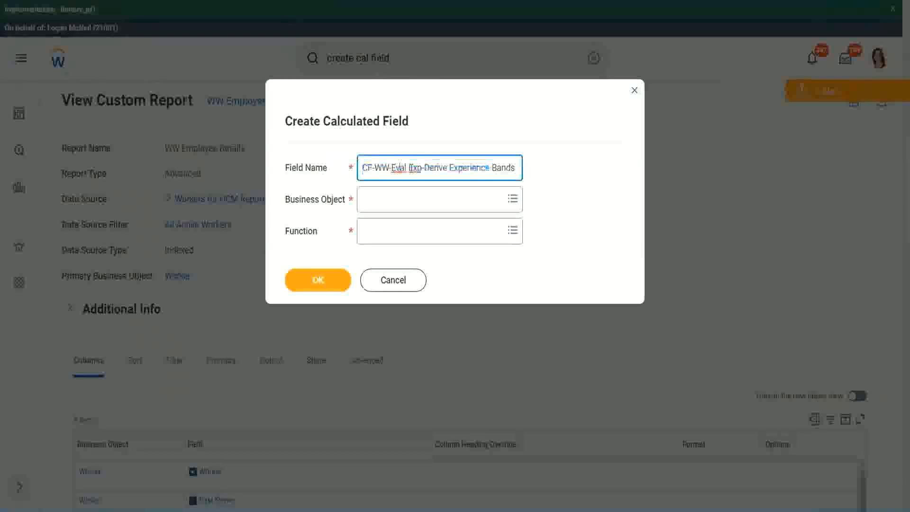
pyautogui.doubleClick(414, 168)
pyautogui.click(424, 195)
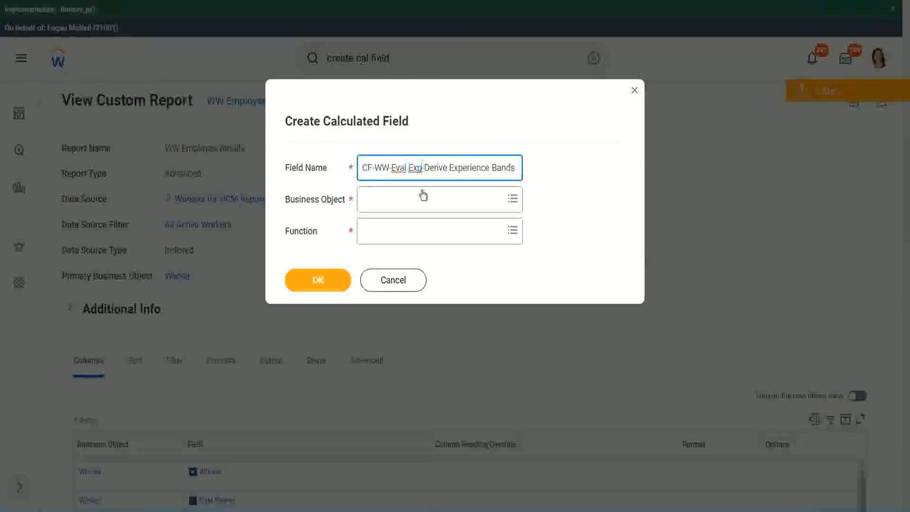
pyautogui.write('bands')
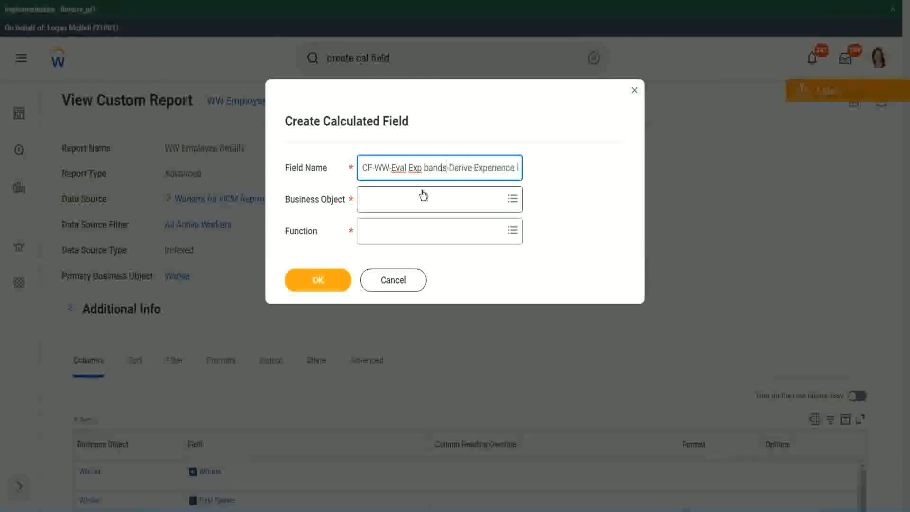
# Capitalise "Bands" after "Eval Exp" in the field name and extend its ending to "Experience Bands from Years of".
pyautogui.press('Left')
pyautogui.press('Left')
pyautogui.press('Left')
pyautogui.press('Left')
pyautogui.hotkey('shift', 'Left')
pyautogui.write('B')
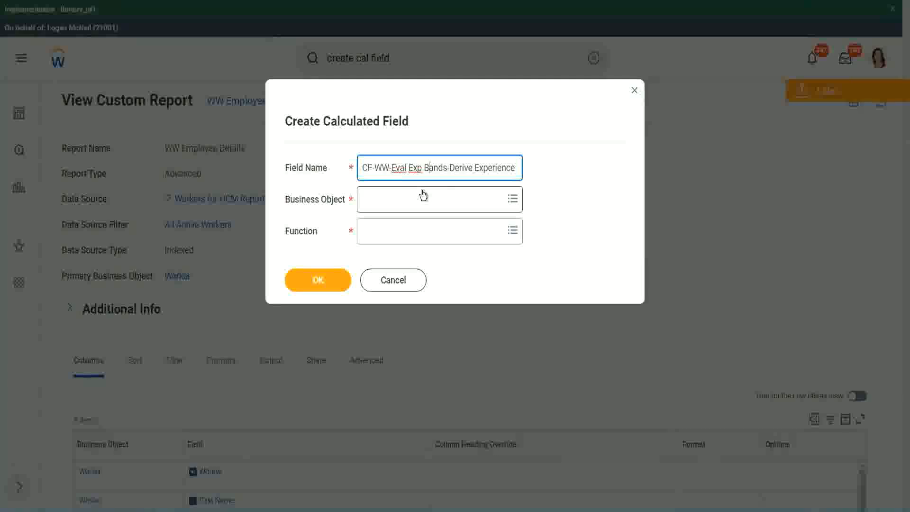
pyautogui.press('Right')
pyautogui.press('Right')
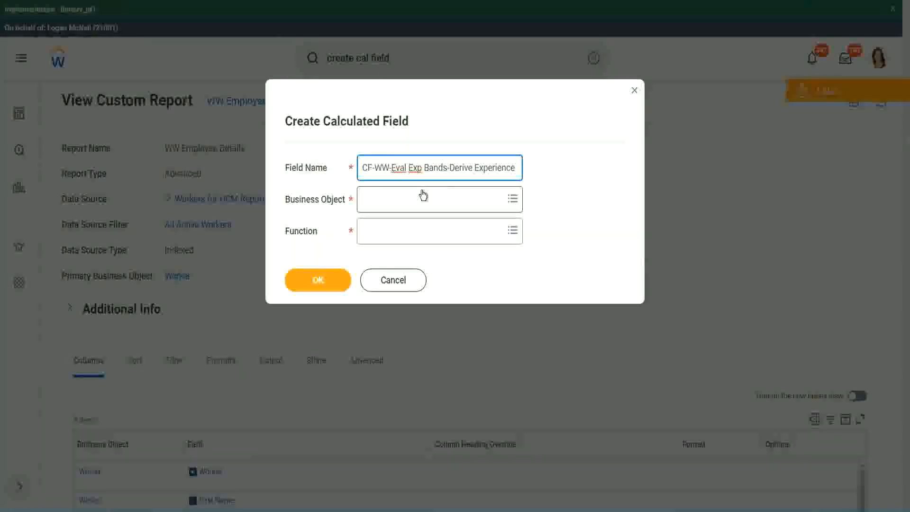
pyautogui.write('Band')
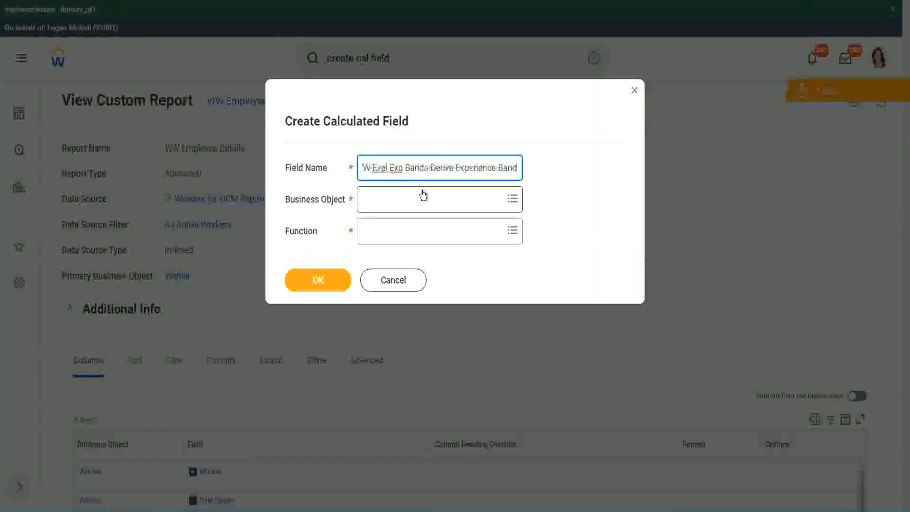
pyautogui.write('s from Years of')
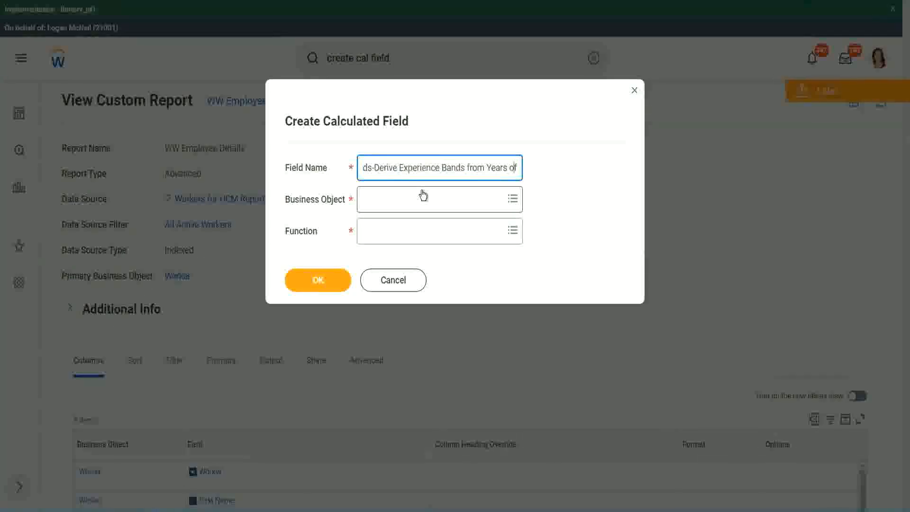
# Replace "Derive" with "Determine" in the field name and complete its ending as "Experience Bands from Years of Service".
pyautogui.press('Left')
pyautogui.press('Left')
pyautogui.press('Left')
pyautogui.press('Left')
pyautogui.press('Left')
pyautogui.press('Left')
pyautogui.press('Left')
pyautogui.press('Left')
pyautogui.press('Left')
pyautogui.press('Left')
pyautogui.press('Left')
pyautogui.press('Left')
pyautogui.press('Left')
pyautogui.press('Left')
pyautogui.press('Left')
pyautogui.press('Left')
pyautogui.press('Left')
pyautogui.press('Left')
pyautogui.press('Left')
pyautogui.press('Left')
pyautogui.hotkey('shift', 'Left')
pyautogui.hotkey('shift', 'Left')
pyautogui.hotkey('shift', 'Left')
pyautogui.hotkey('shift', 'Left')
pyautogui.hotkey('shift', 'Left')
pyautogui.hotkey('shift', 'Left')
pyautogui.write('Determine')
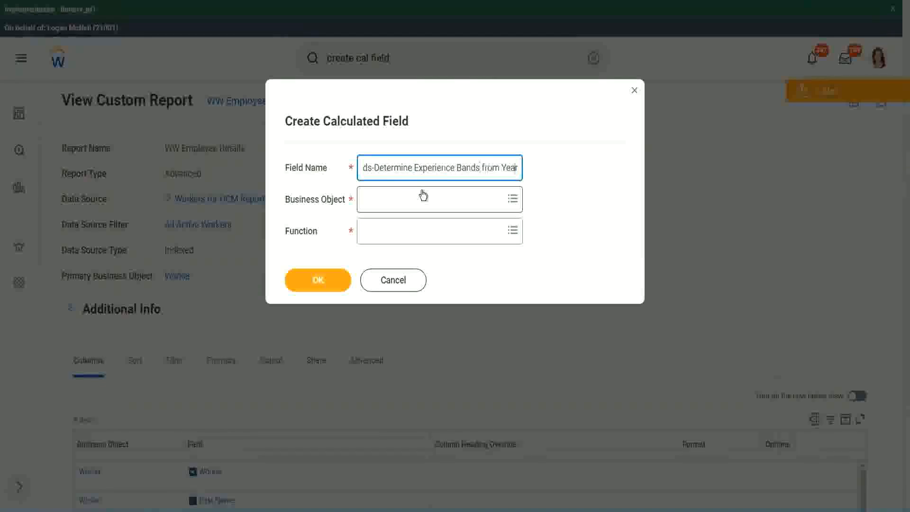
pyautogui.press('End')
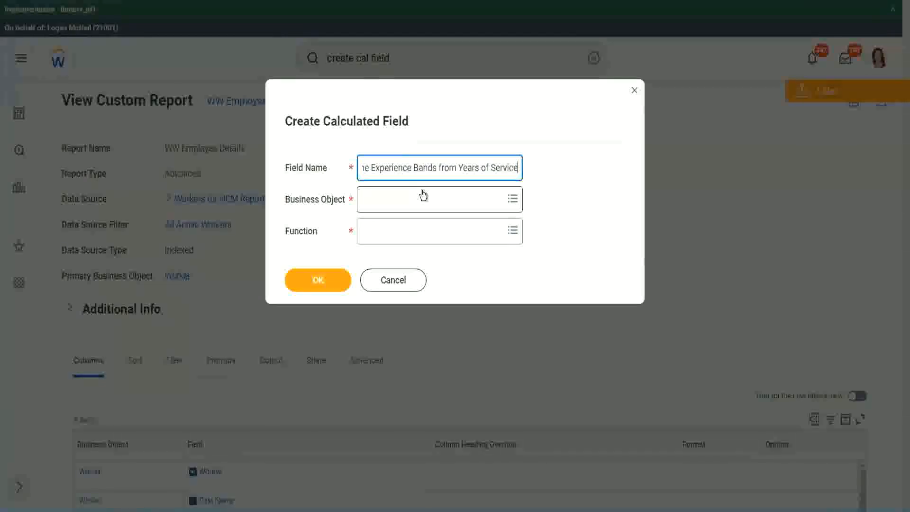
# Set the new calculated field's business object to Worker.
pyautogui.click(405, 199)
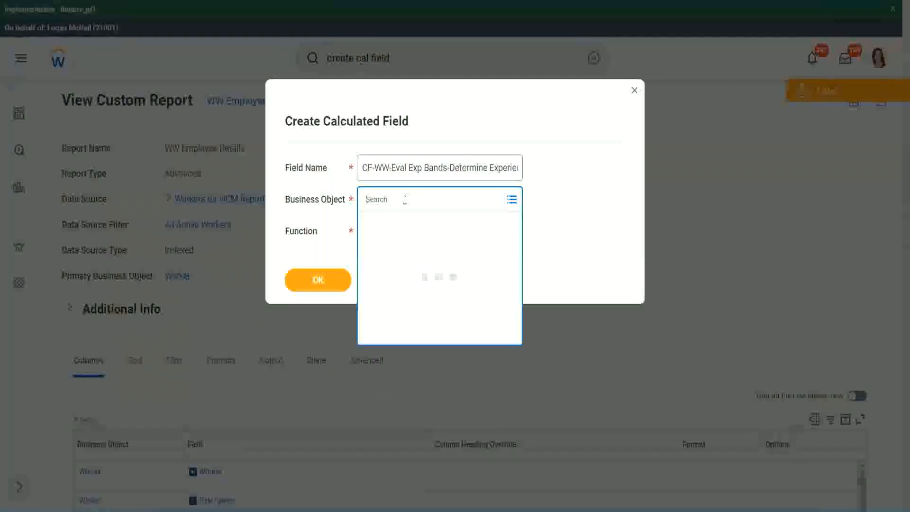
pyautogui.write('work')
pyautogui.press('Return')
pyautogui.write('er')
pyautogui.press('Return')
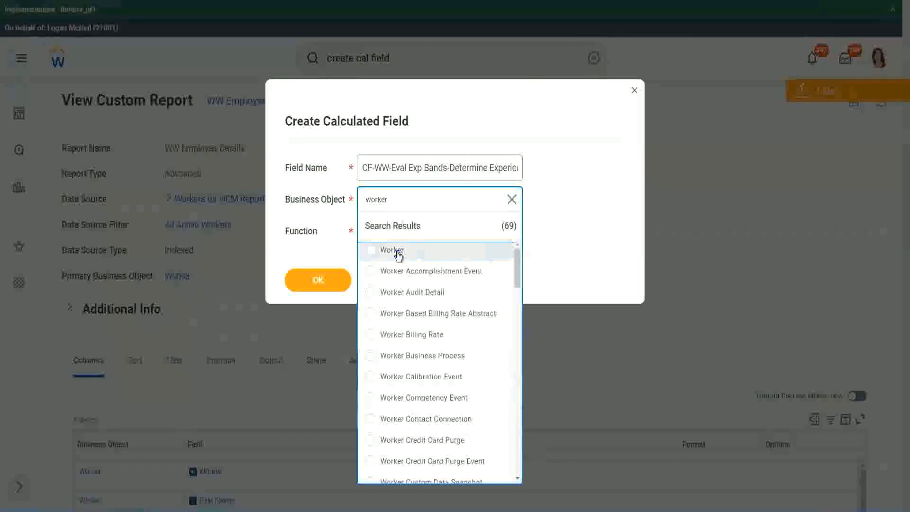
pyautogui.click(394, 251)
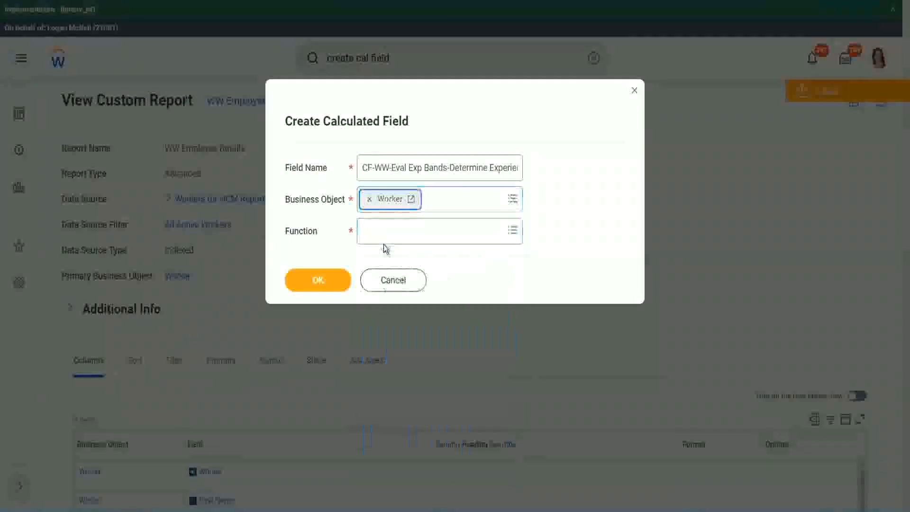
# Choose Evaluate Expression Band as the calculated field's function.
pyautogui.click(385, 229)
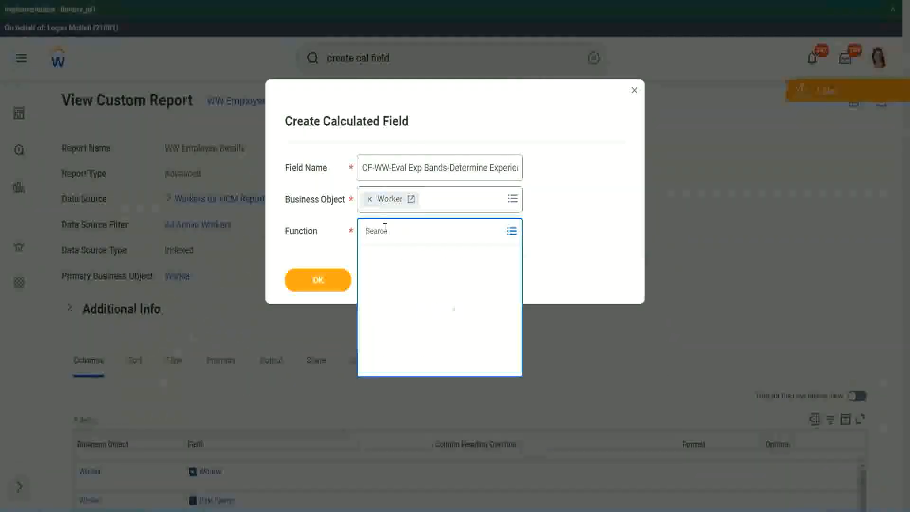
pyautogui.write('eval ex')
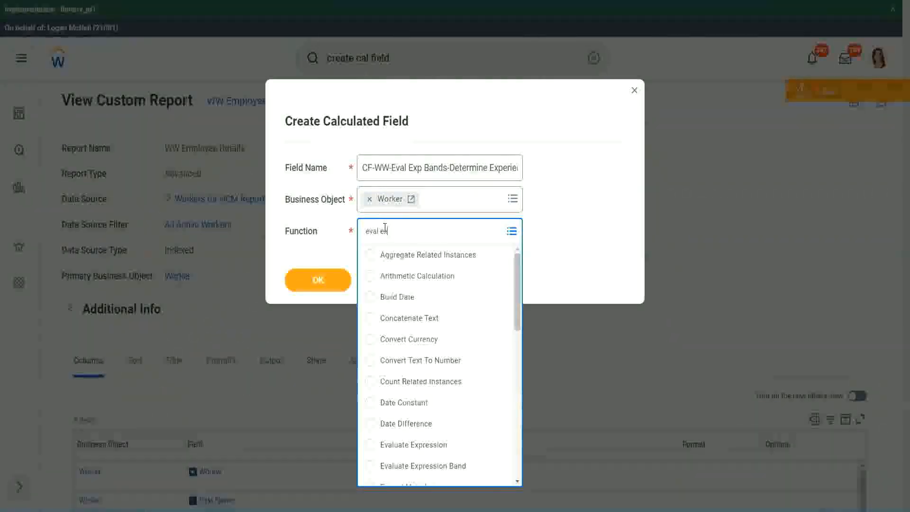
pyautogui.write('p')
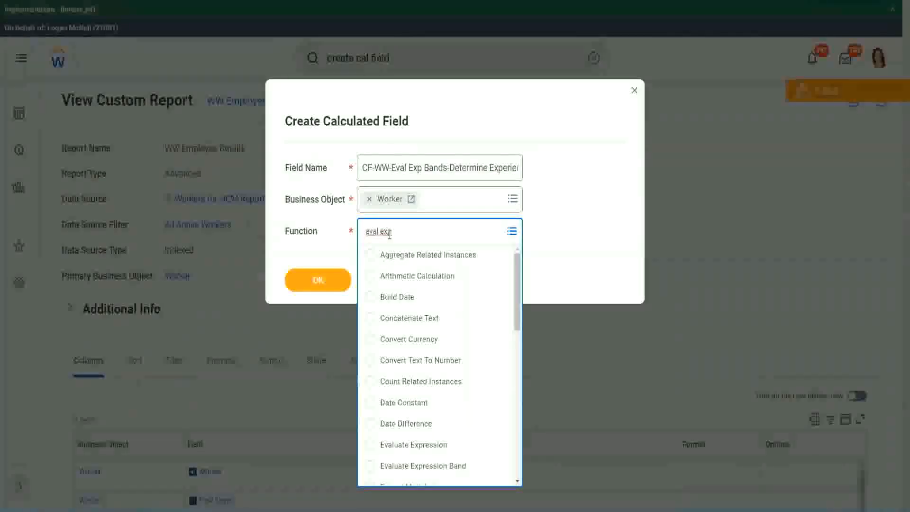
pyautogui.press('Return')
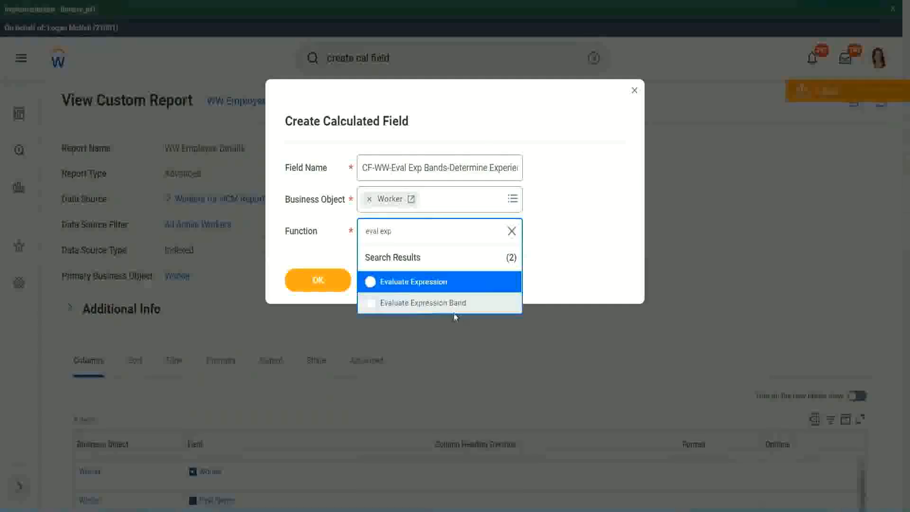
pyautogui.click(459, 304)
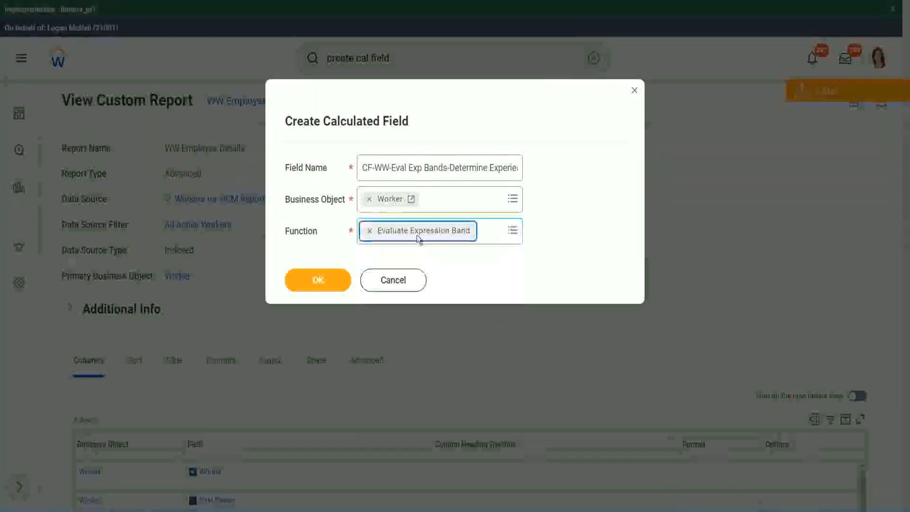
# Shorten "Eval Exp Bands" to "Eval Exp Band" in the field name and confirm the calculated field's basic settings.
pyautogui.click(447, 167)
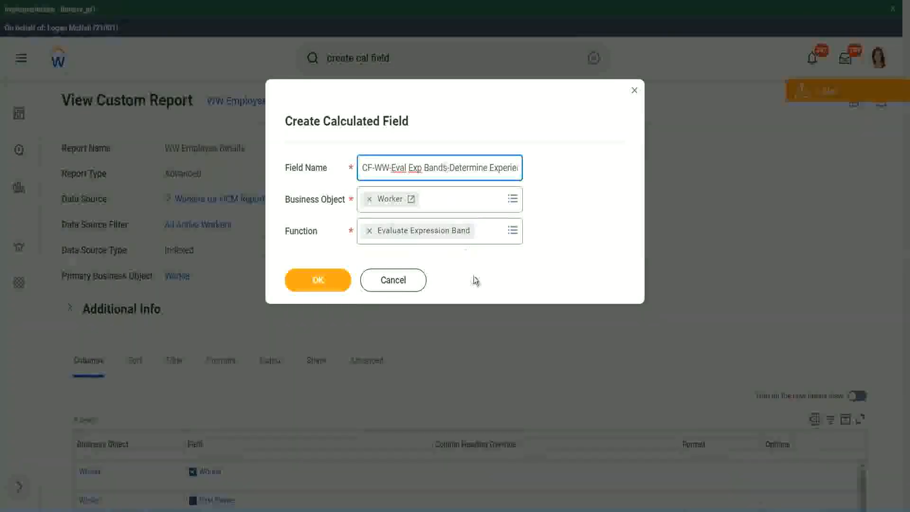
pyautogui.press('BackSpace')
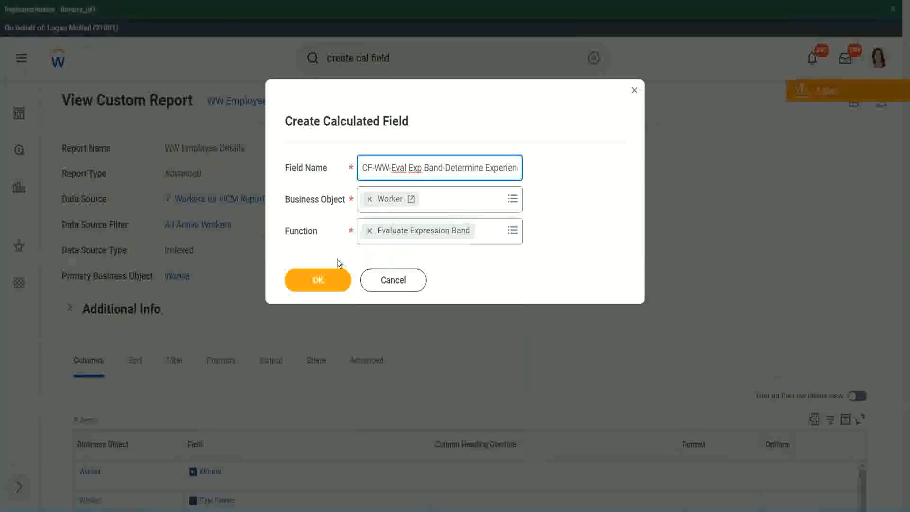
pyautogui.click(319, 280)
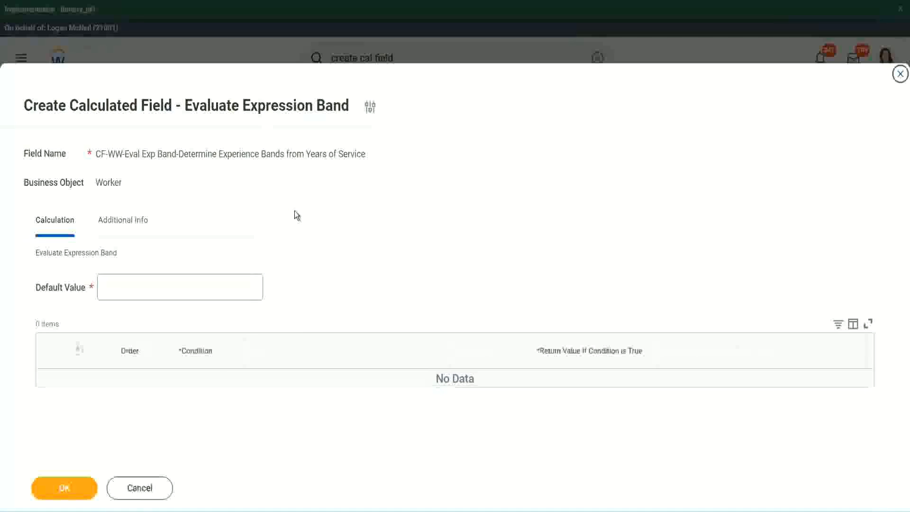
# Set the default value to "-" and add the first row to the condition table.
pyautogui.click(132, 294)
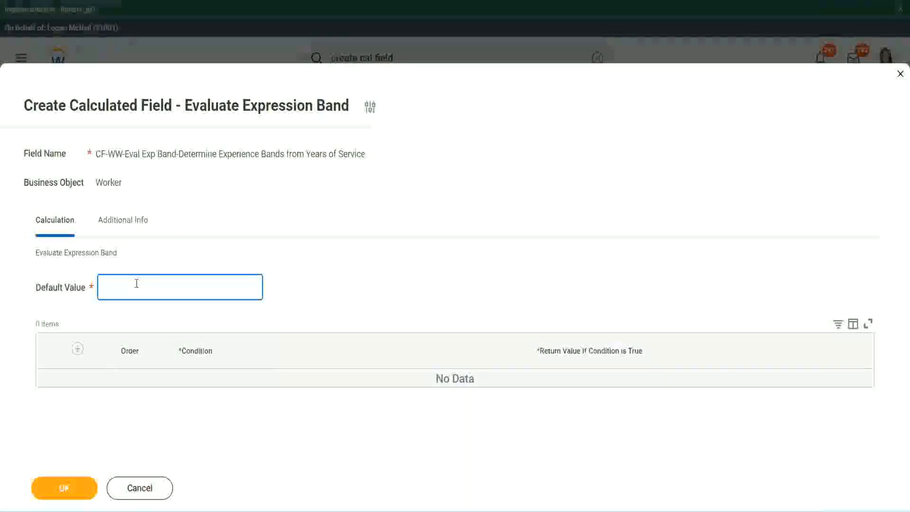
pyautogui.write('N')
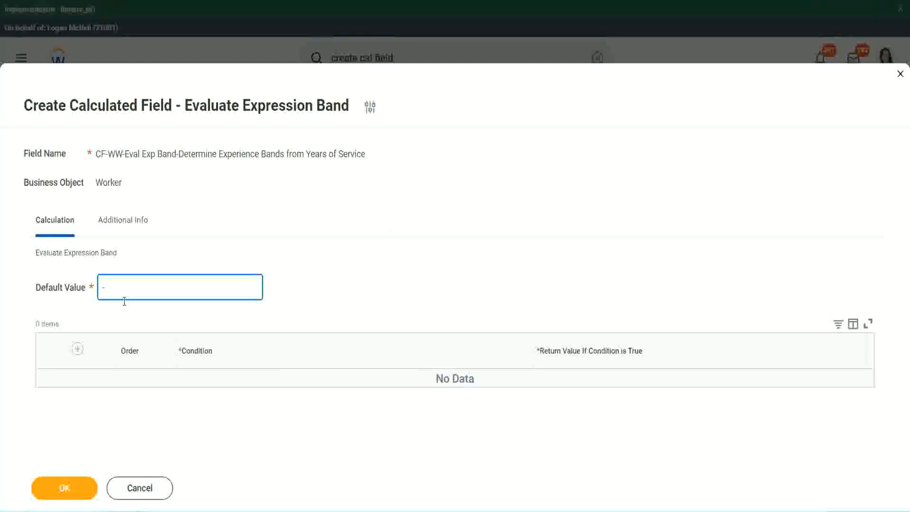
pyautogui.press('Tab')
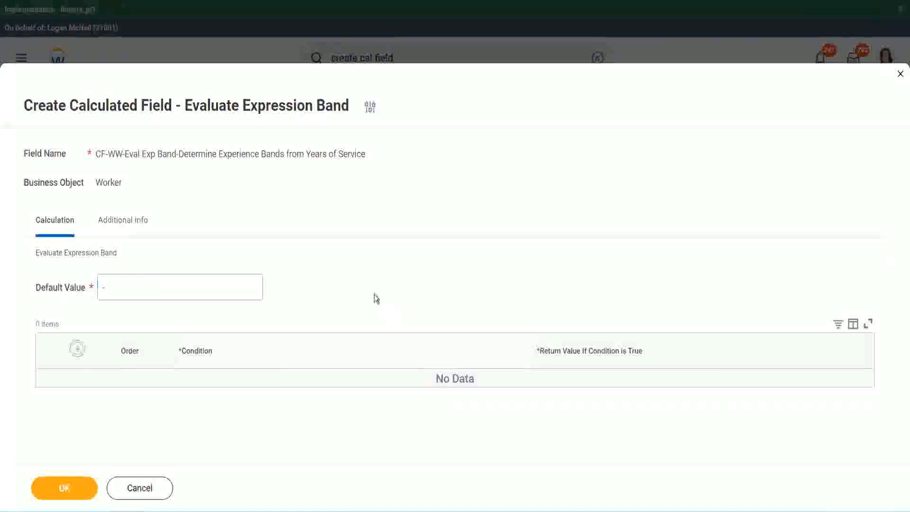
pyautogui.press('Return')
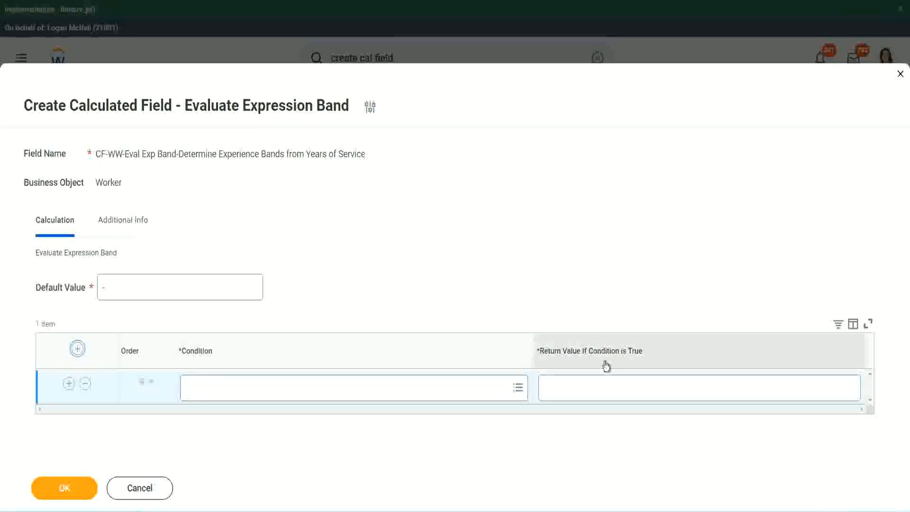
pyautogui.click(592, 389)
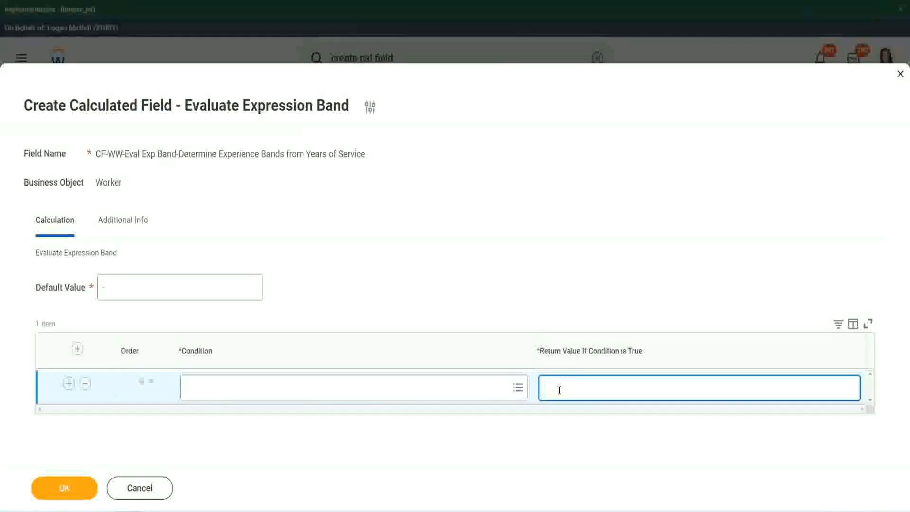
pyautogui.write('adkjdjaidjaijdi')
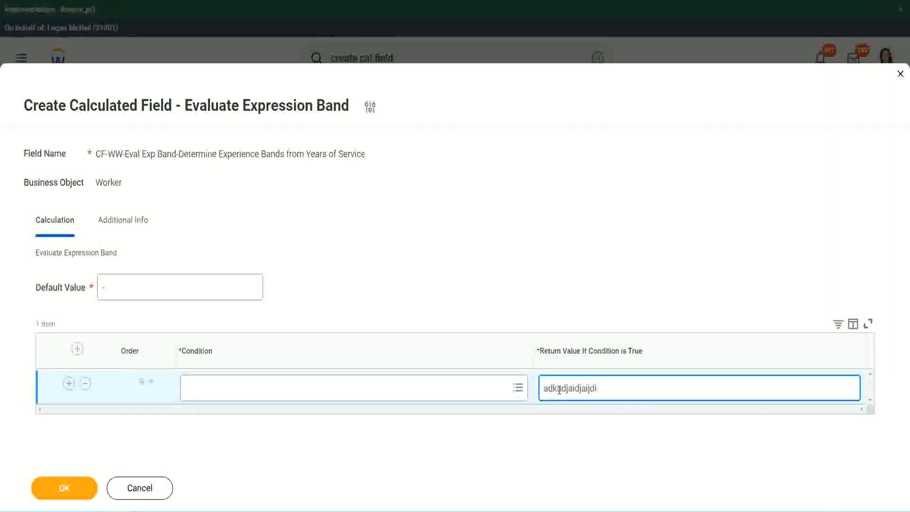
pyautogui.press('BackSpace')
pyautogui.press('BackSpace')
pyautogui.press('BackSpace')
pyautogui.press('BackSpace')
pyautogui.press('BackSpace')
pyautogui.press('BackSpace')
pyautogui.press('BackSpace')
pyautogui.press('BackSpace')
pyautogui.press('BackSpace')
pyautogui.press('BackSpace')
pyautogui.press('BackSpace')
pyautogui.press('BackSpace')
pyautogui.press('BackSpace')
pyautogui.press('BackSpace')
pyautogui.press('BackSpace')
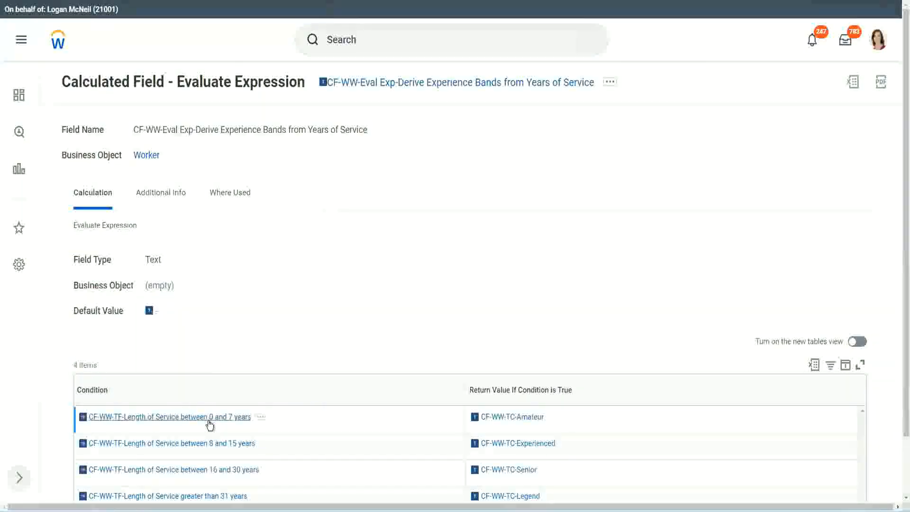
# Copy CF-WW-TF-Length of Service between 0 and 7 years from the existing Evaluate Expression field into the first row's condition, returning "Amateur".
pyautogui.rightClick(209, 422)
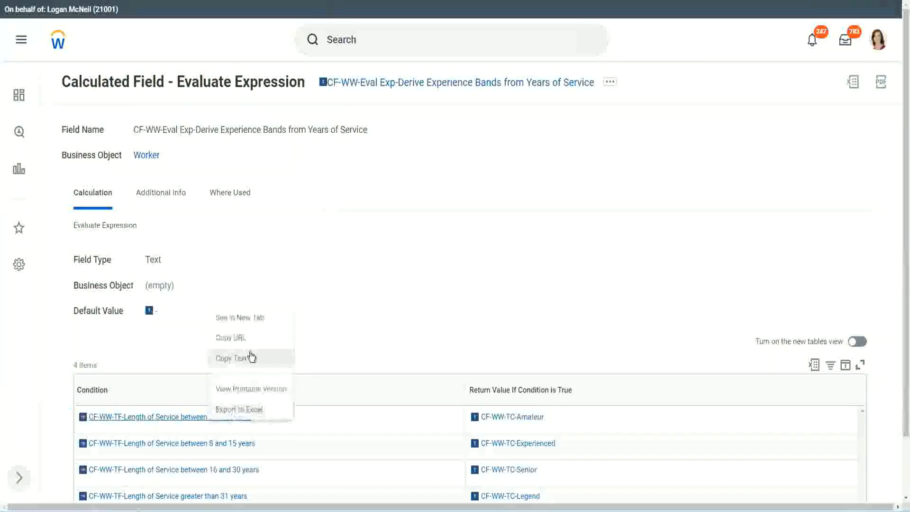
pyautogui.click(237, 359)
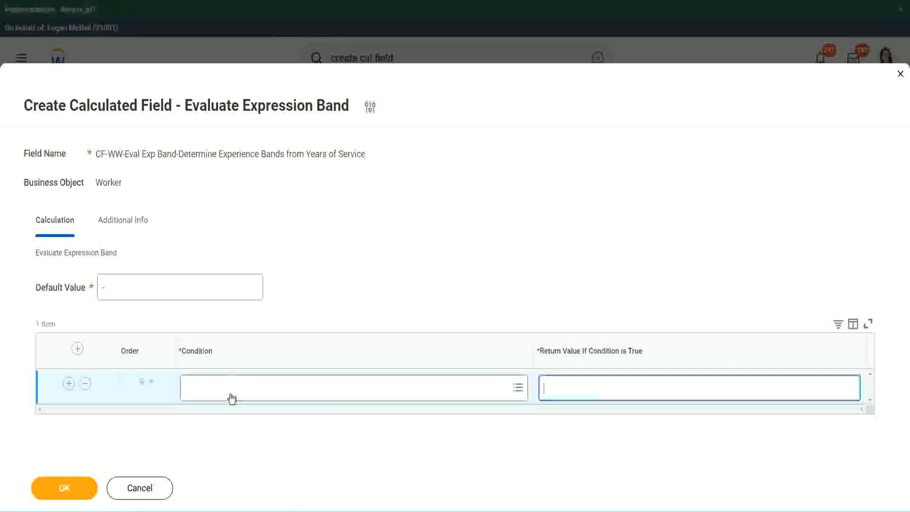
pyautogui.click(231, 394)
pyautogui.hotkey('ctrl', 'v')
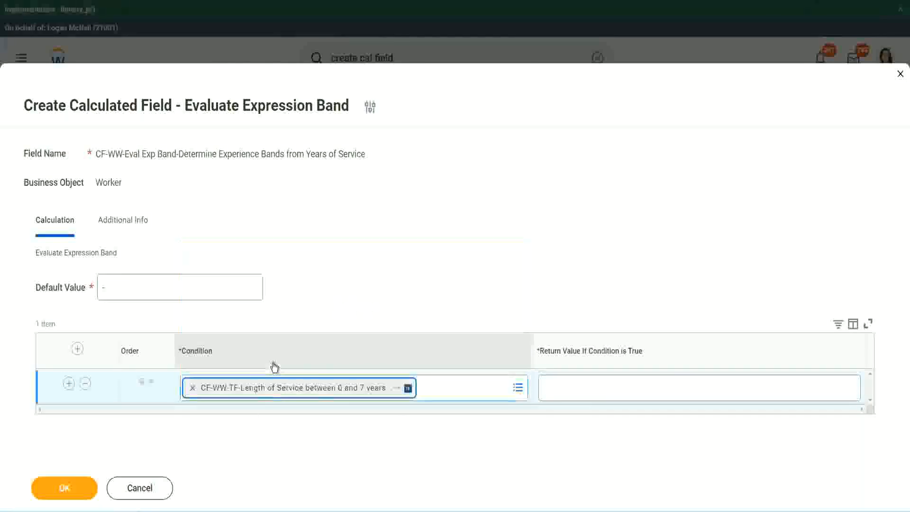
pyautogui.click(576, 379)
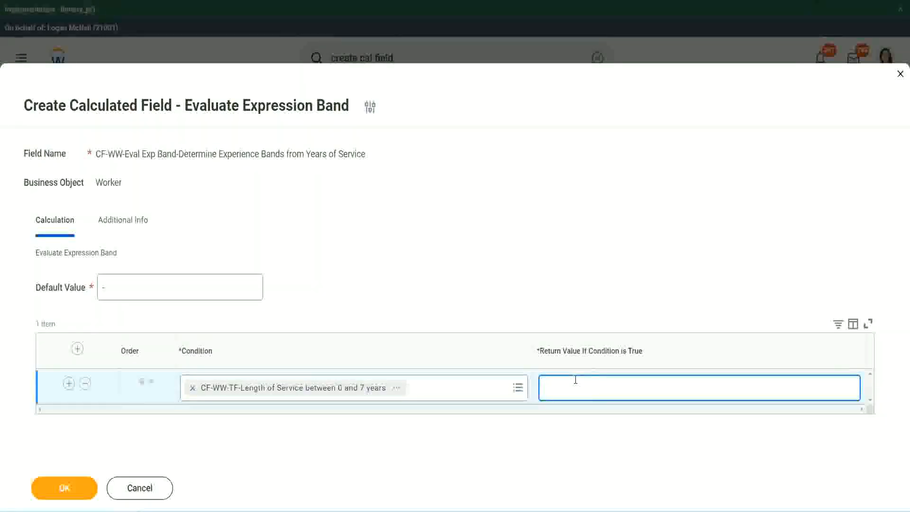
pyautogui.write('Amateur')
# Add three more empty condition rows to the Evaluate Expression Band table.
pyautogui.click(69, 383)
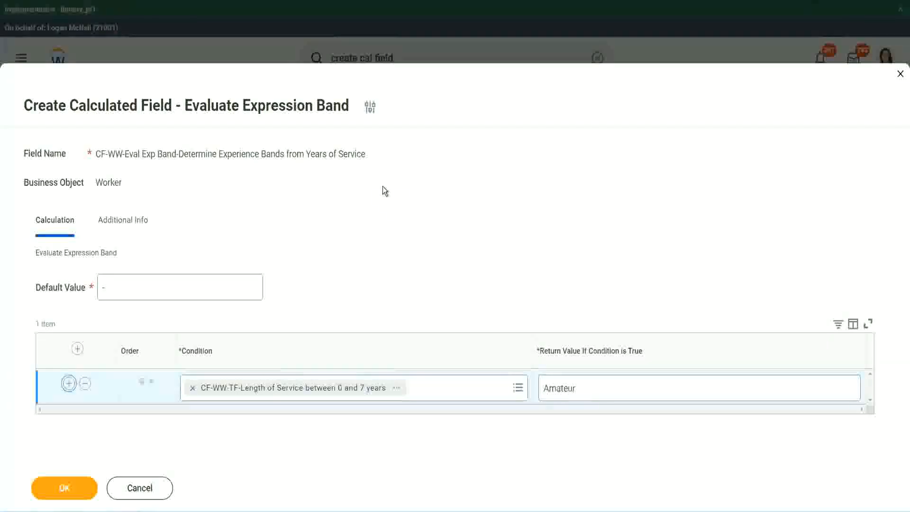
pyautogui.click(67, 419)
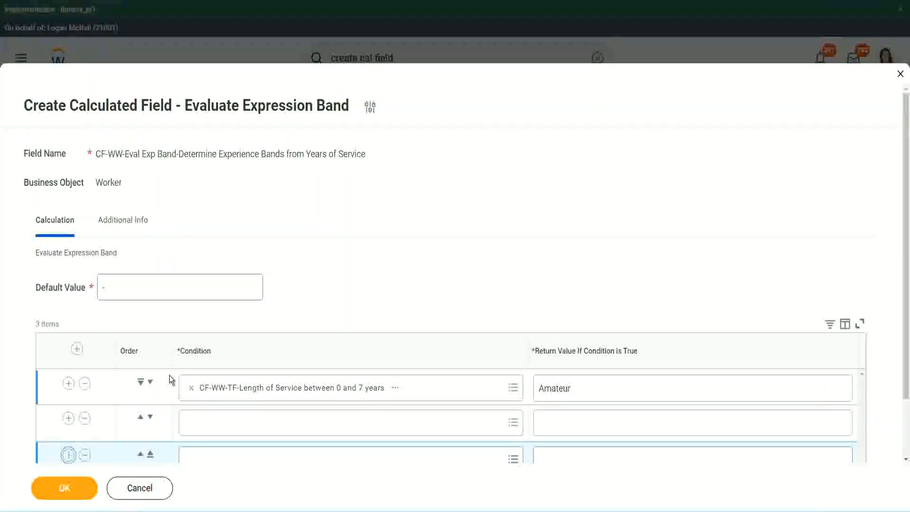
pyautogui.click(68, 384)
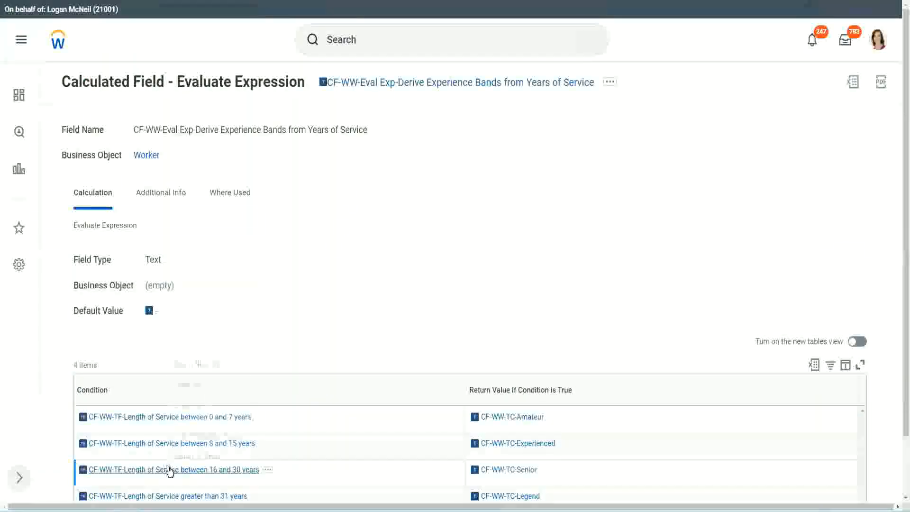
# Copy CF-WW-TF-Length of Service between 16 and 30 years from the existing Evaluate Expression field into the second row's condition.
pyautogui.rightClick(223, 469)
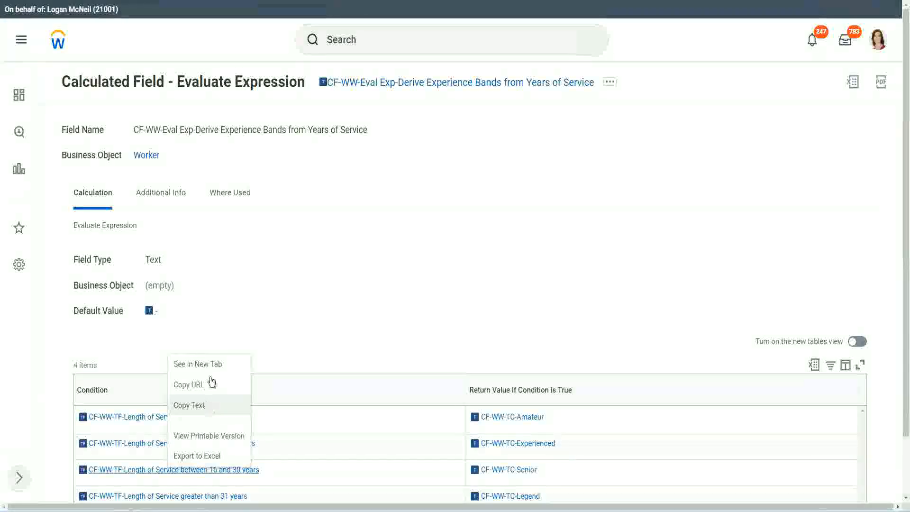
pyautogui.click(209, 383)
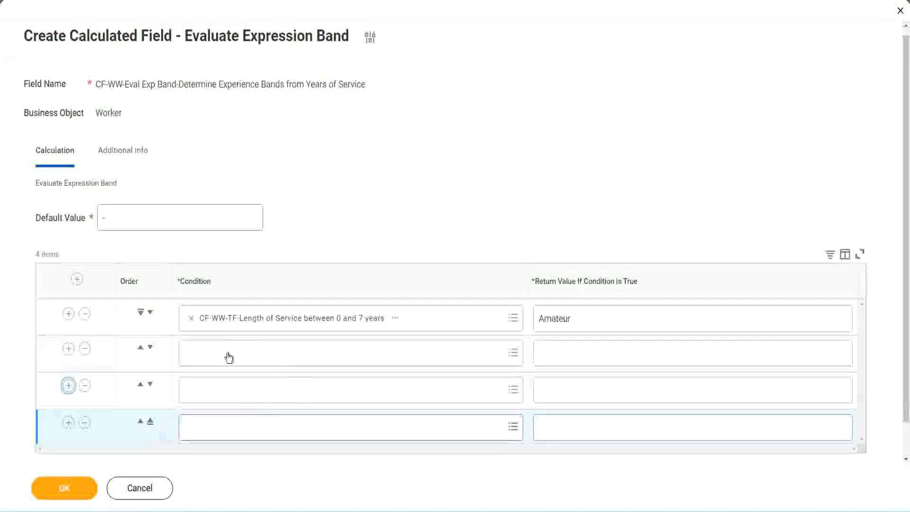
pyautogui.click(230, 351)
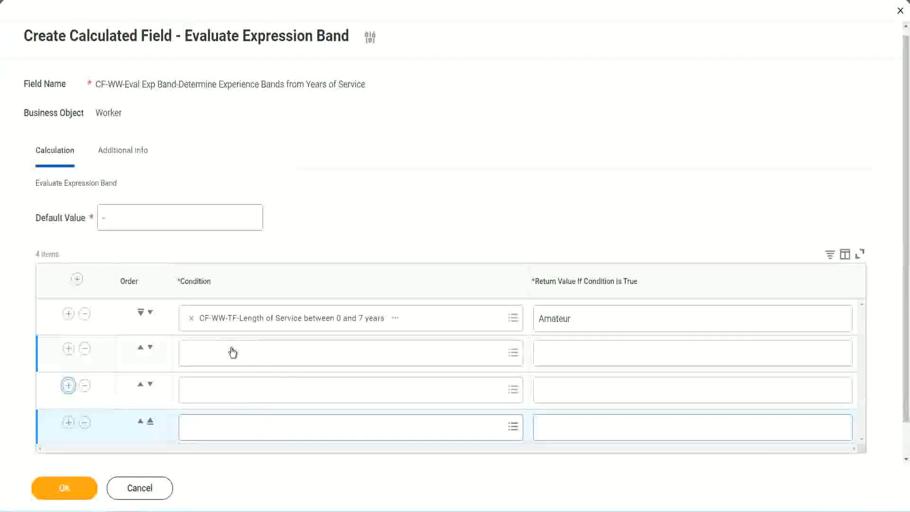
pyautogui.hotkey('ctrl', 'v')
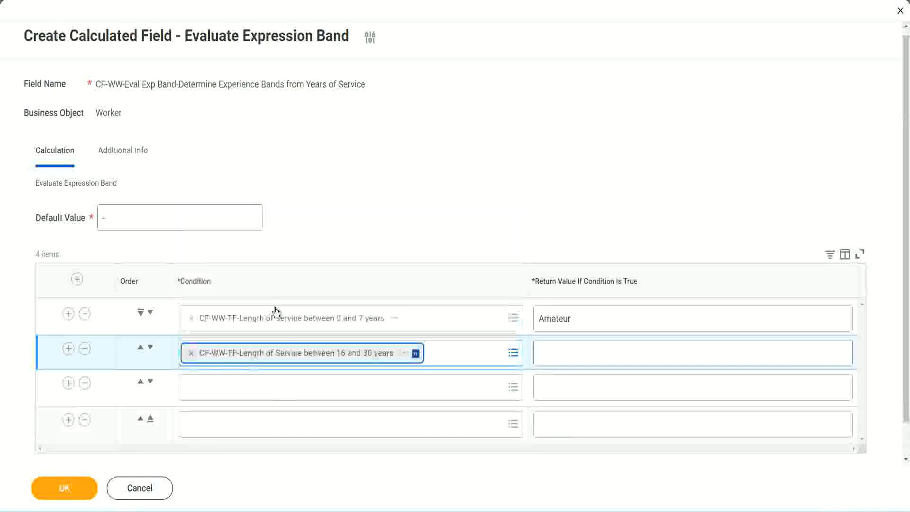
# Move the 16 to 30 years condition down one row and copy CF-WW-TF-Length of Service between 8 and 15 years into the second row's condition.
pyautogui.click(150, 347)
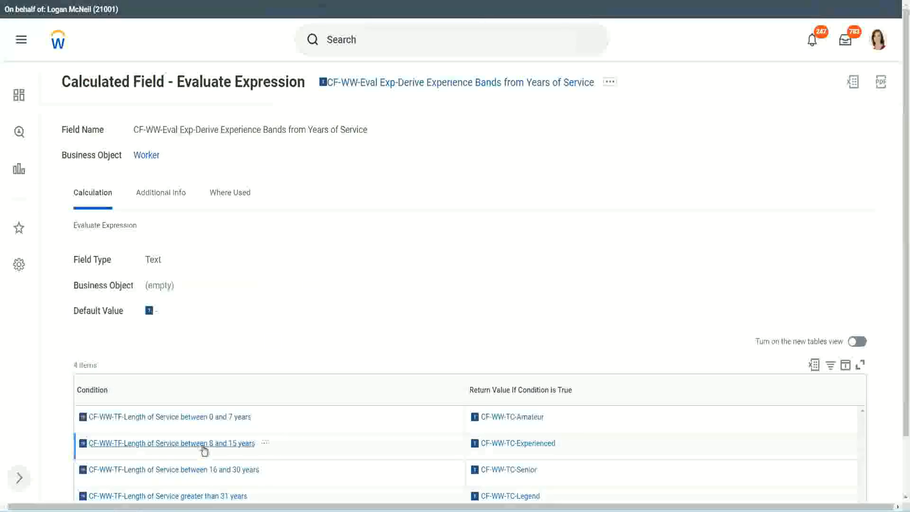
pyautogui.rightClick(204, 447)
pyautogui.click(231, 383)
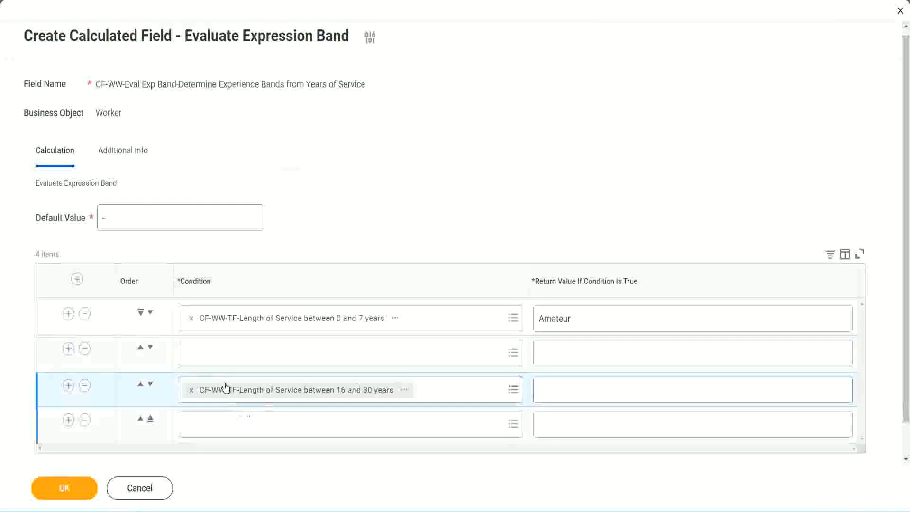
pyautogui.click(227, 363)
pyautogui.hotkey('ctrl', 'v')
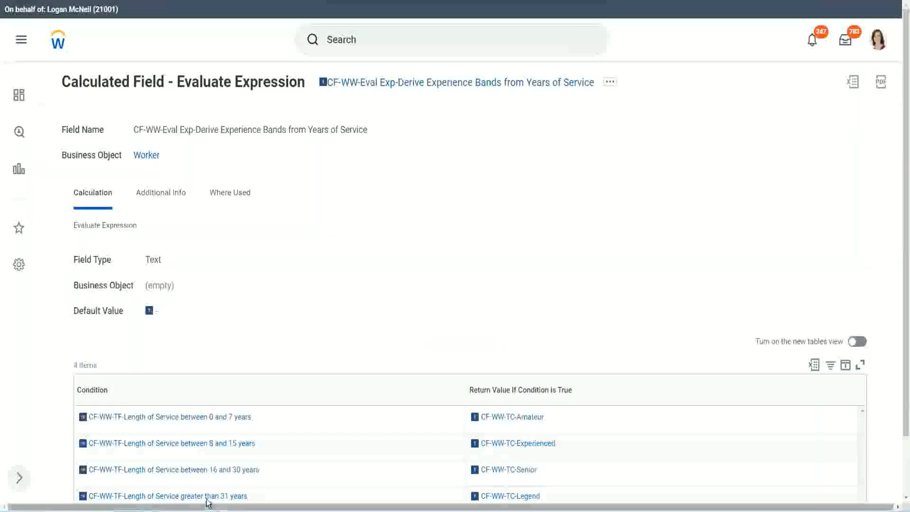
# Copy CF-WW-TF-Length of Service greater than 31 years from the existing Evaluate Expression field into the fourth row's condition.
pyautogui.rightClick(207, 501)
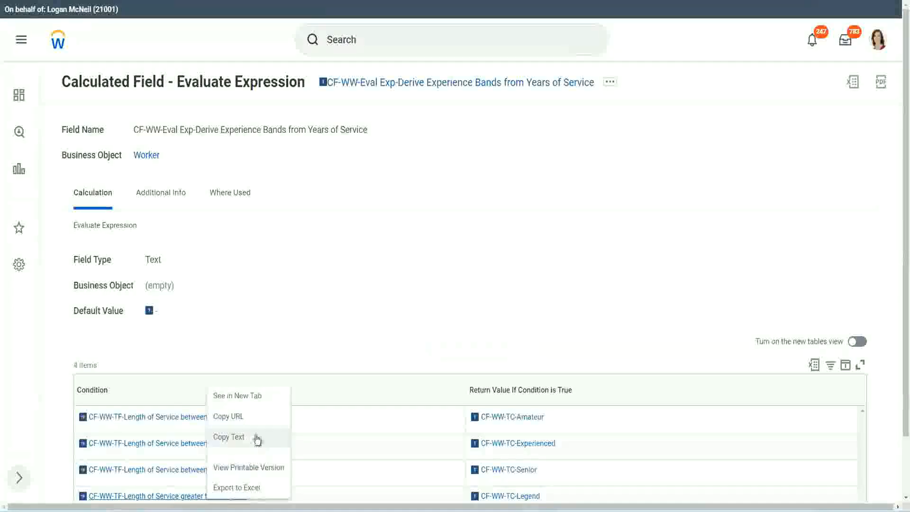
pyautogui.click(260, 447)
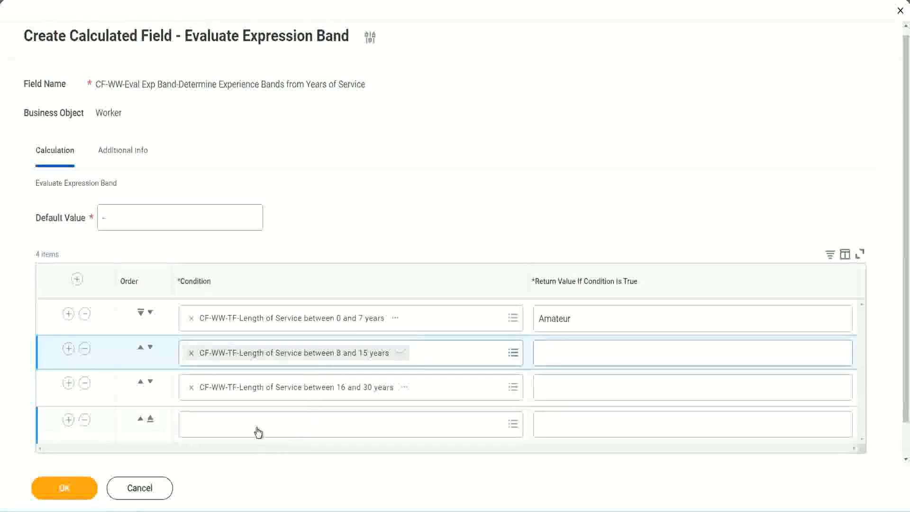
pyautogui.click(259, 432)
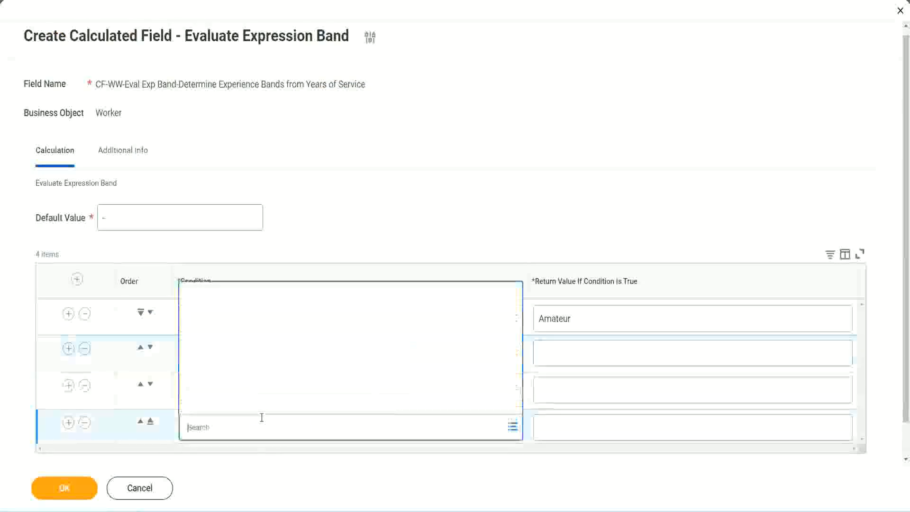
pyautogui.hotkey('ctrl', 'v')
pyautogui.press('Return')
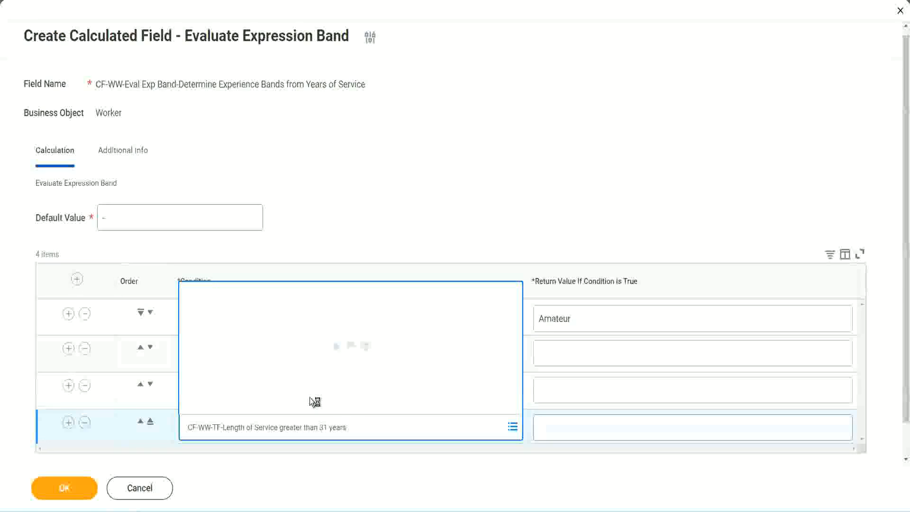
# Set the return values to Experienced, Senior and Legend for rows two to four, and save the calculated field.
pyautogui.click(598, 427)
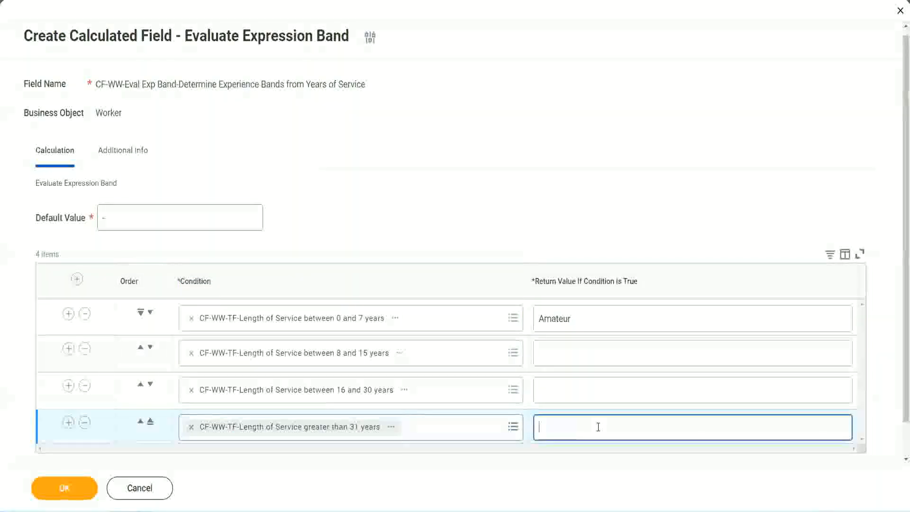
pyautogui.write('Le')
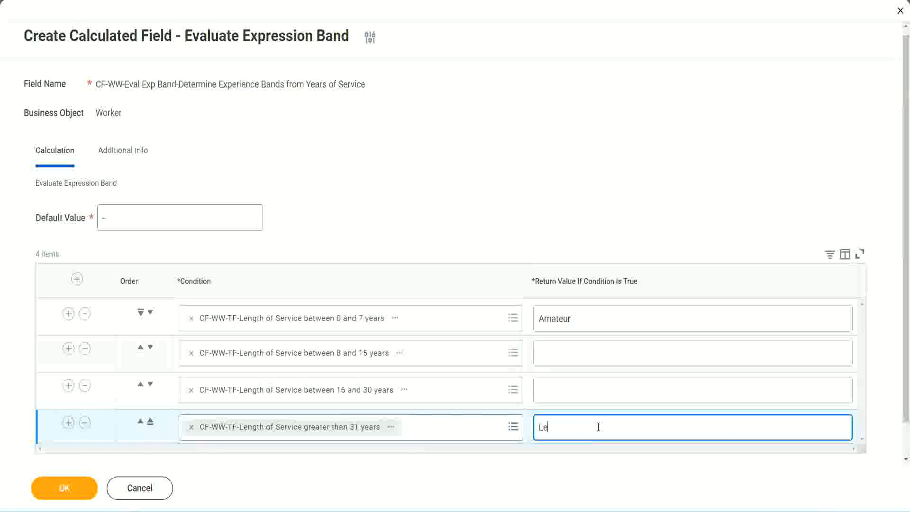
pyautogui.write('gend')
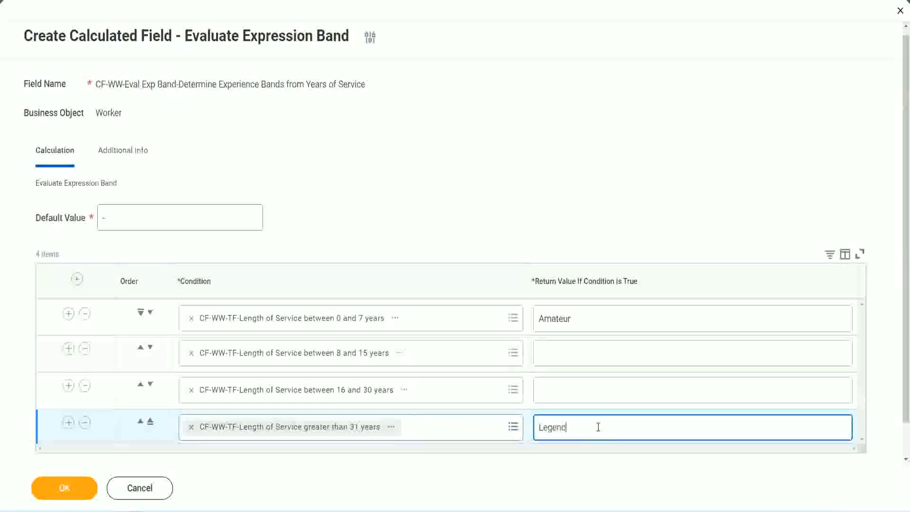
pyautogui.click(560, 389)
pyautogui.write('Senior')
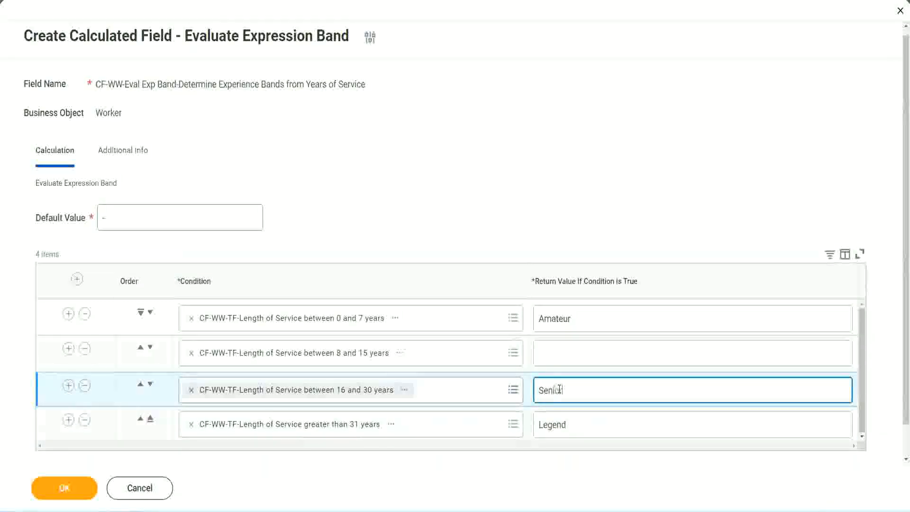
pyautogui.click(574, 353)
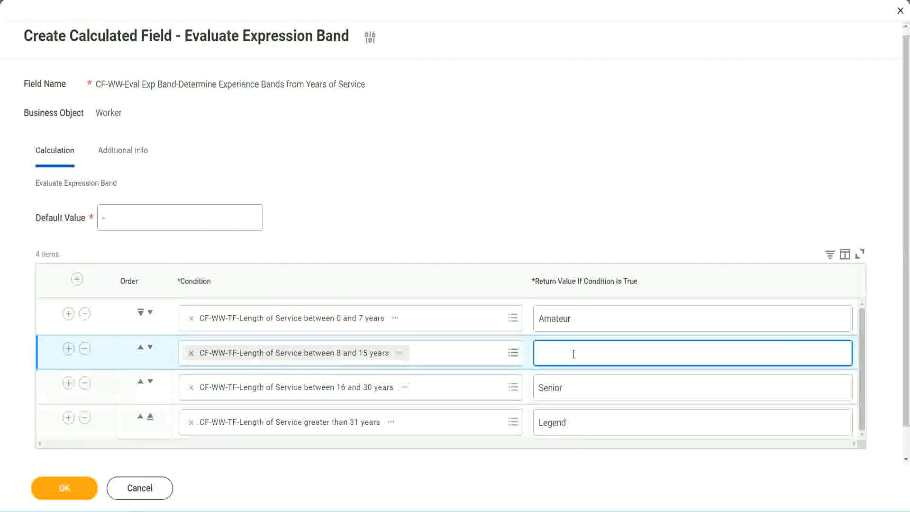
pyautogui.write('Experienced')
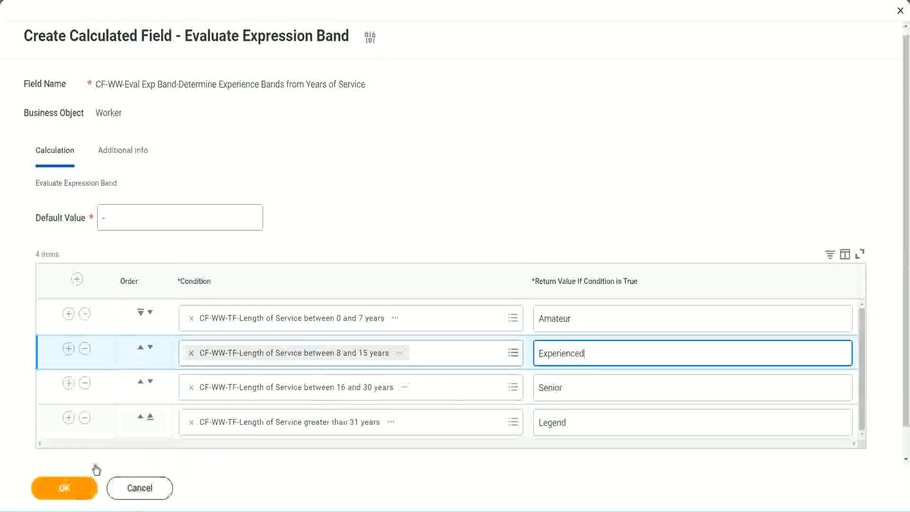
pyautogui.click(79, 486)
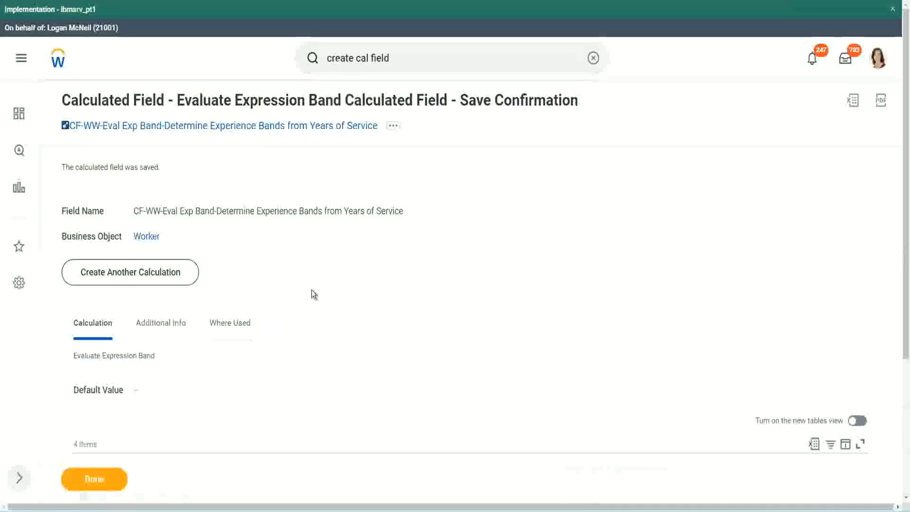
# Check the return values in the saved condition table and copy the calculated field's name.
pyautogui.scroll(-3, 312, 289)
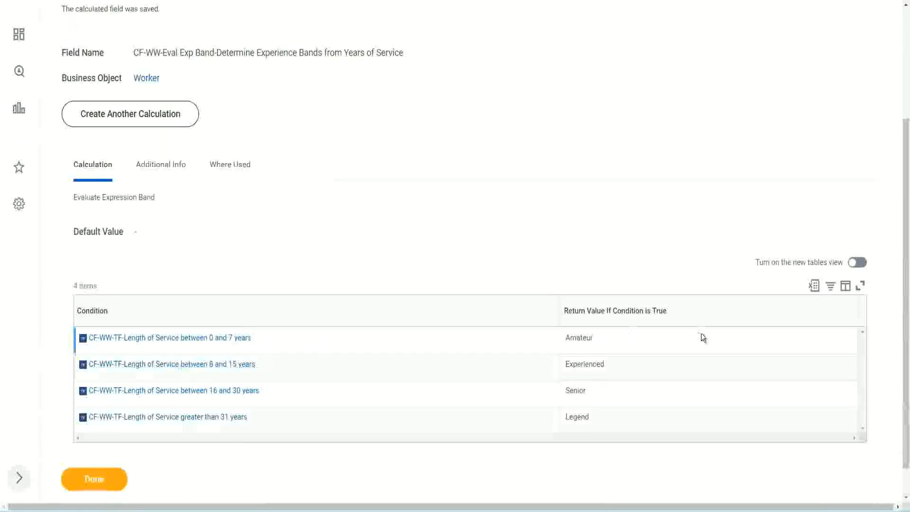
pyautogui.doubleClick(583, 337)
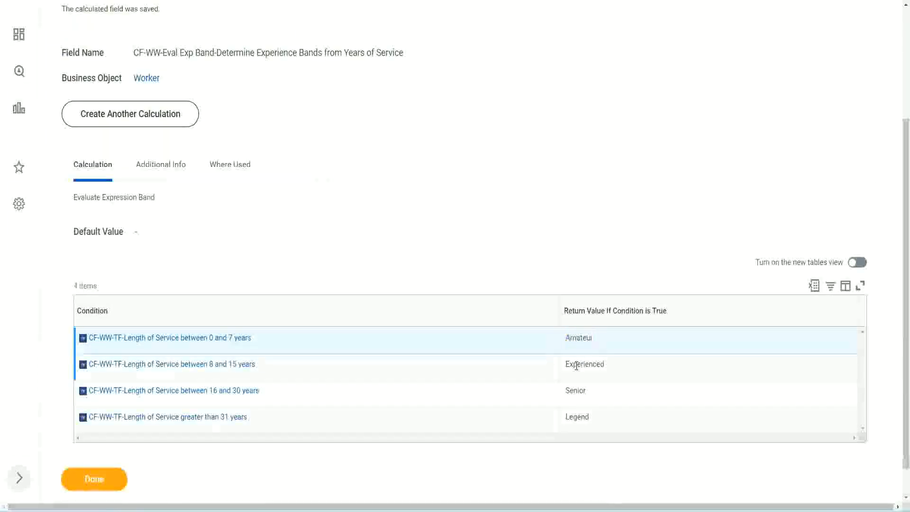
pyautogui.doubleClick(578, 365)
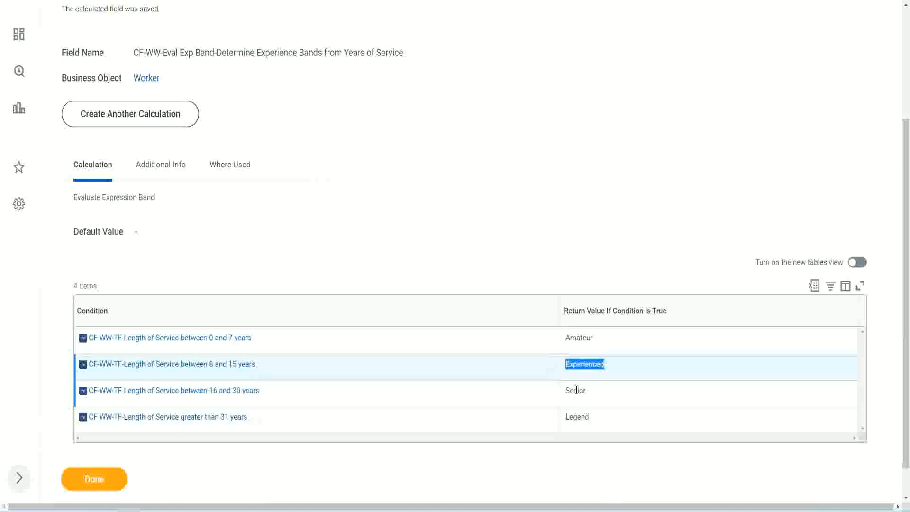
pyautogui.doubleClick(576, 390)
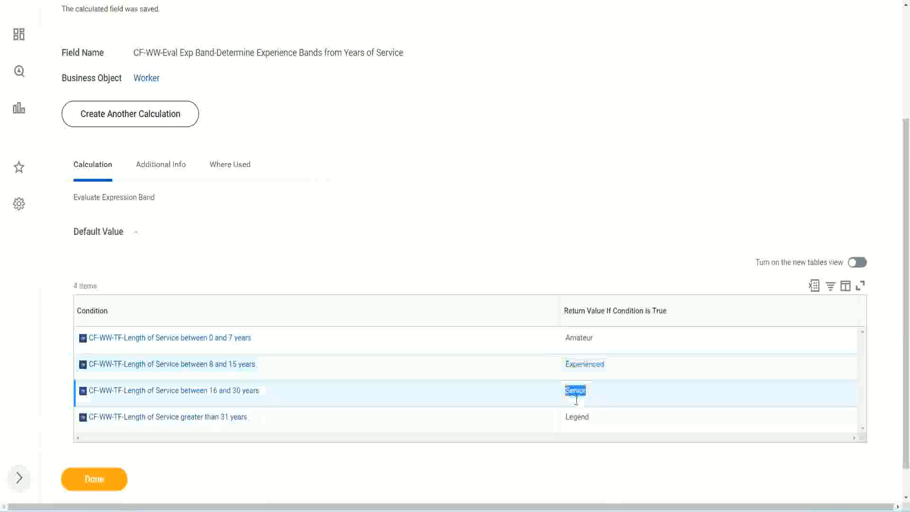
pyautogui.click(579, 413)
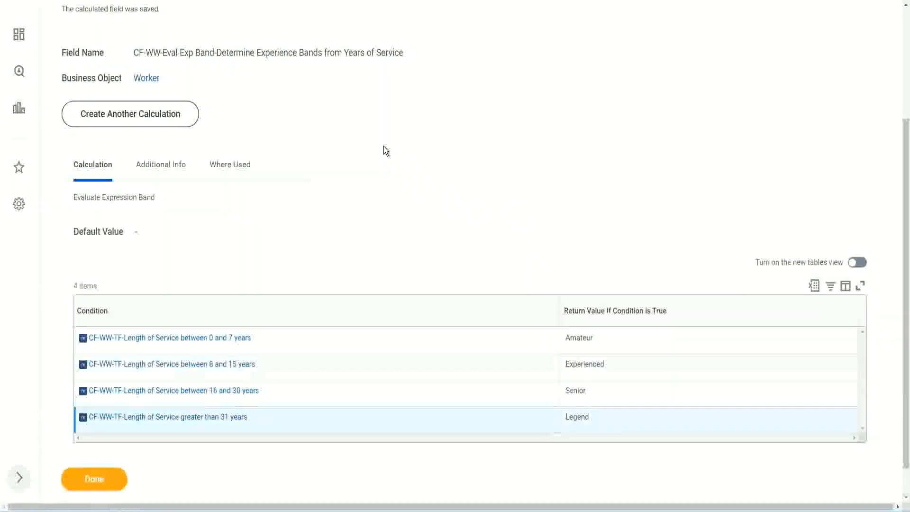
pyautogui.scroll(3, 385, 150)
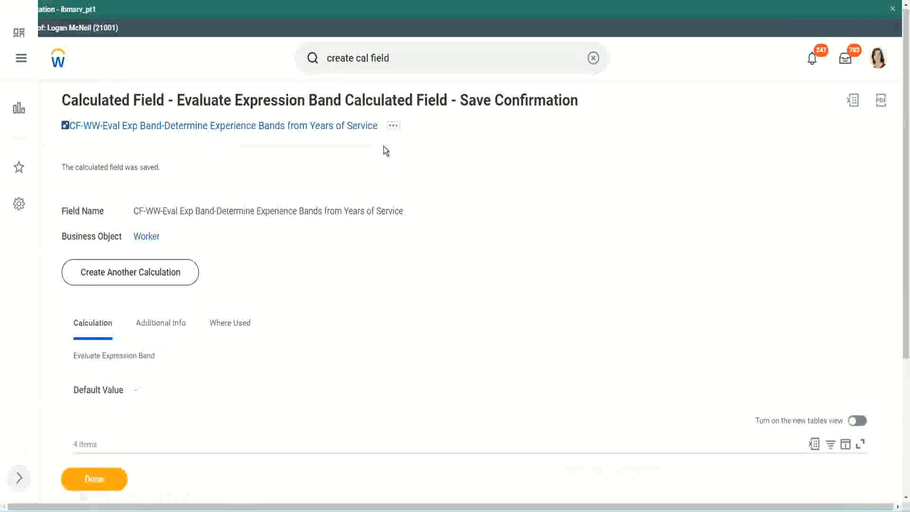
pyautogui.rightClick(298, 128)
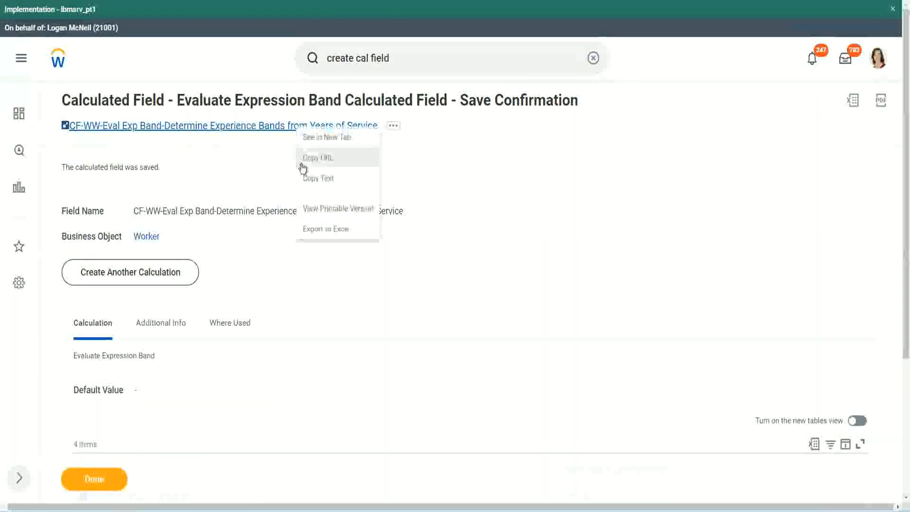
pyautogui.click(315, 179)
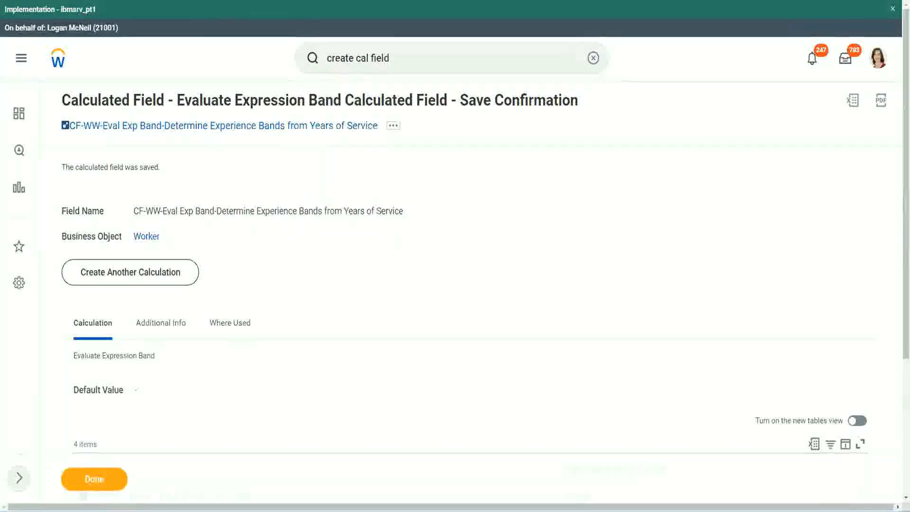
# Review the default value, conditions and return values on the Evaluate Expression Band field's save confirmation.
pyautogui.scroll(-2, 300, 367)
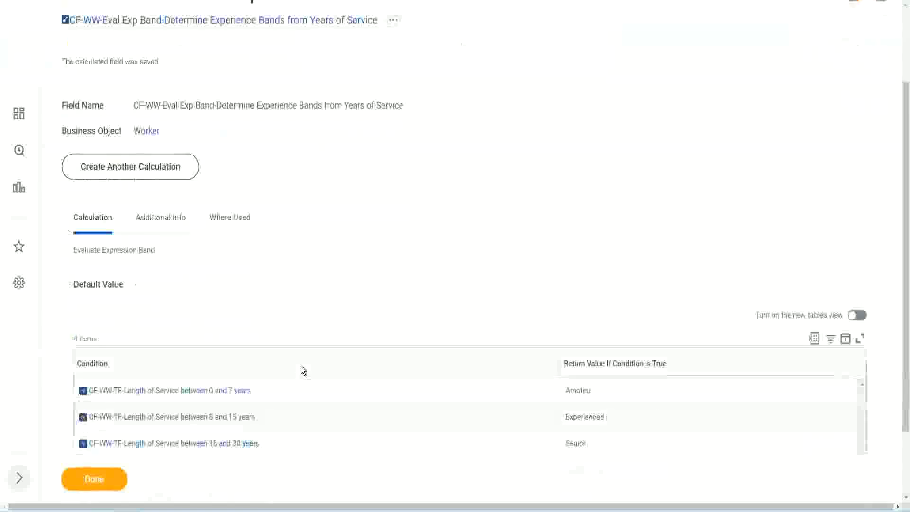
pyautogui.scroll(-1, 303, 370)
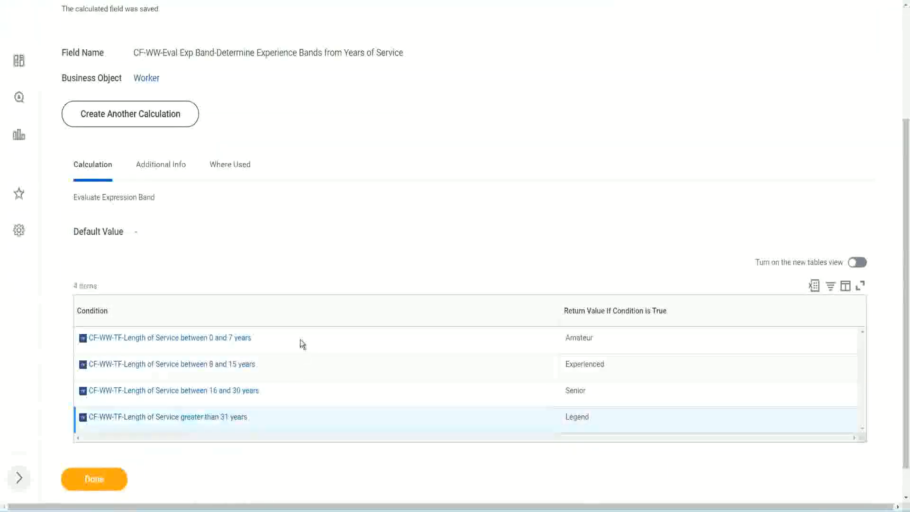
pyautogui.scroll(-1, 304, 339)
pyautogui.scroll(2, 317, 215)
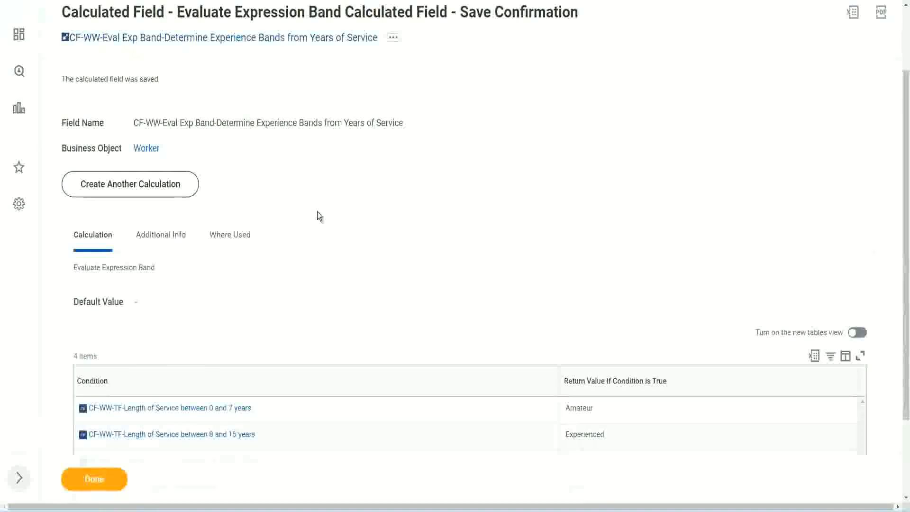
pyautogui.scroll(-2, 317, 212)
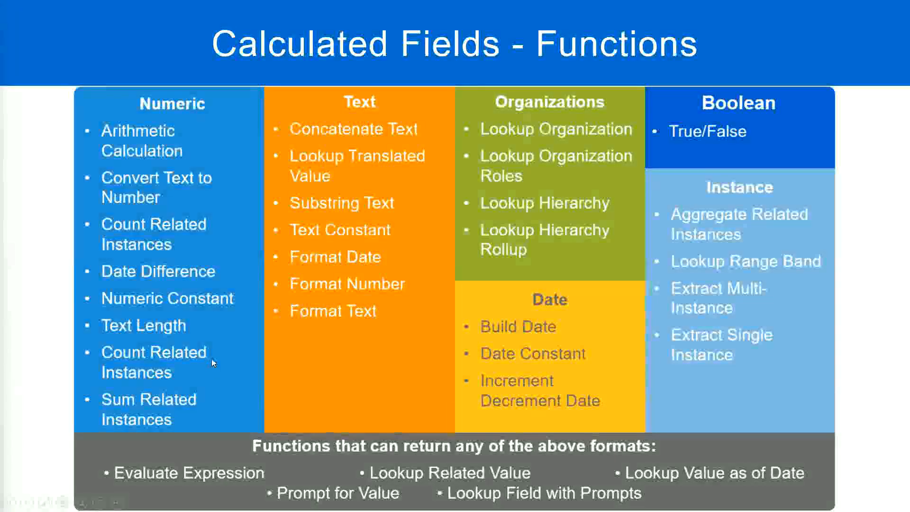
pyautogui.hotkey('alt', 'Tab')
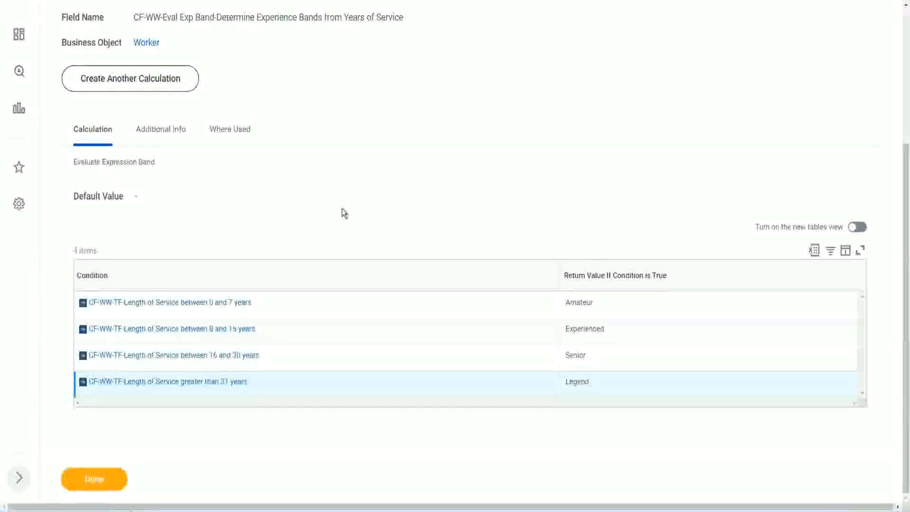
pyautogui.scroll(1, 343, 209)
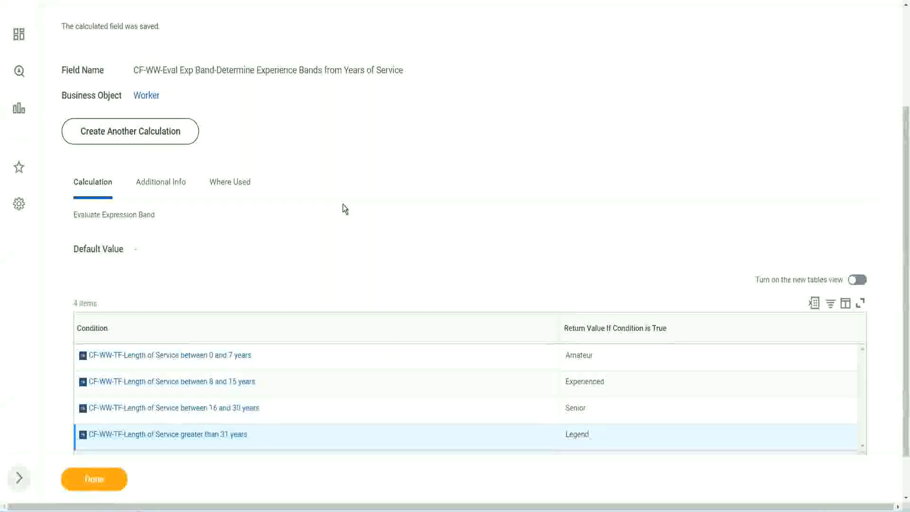
pyautogui.scroll(3, 344, 205)
pyautogui.scroll(-4, 343, 205)
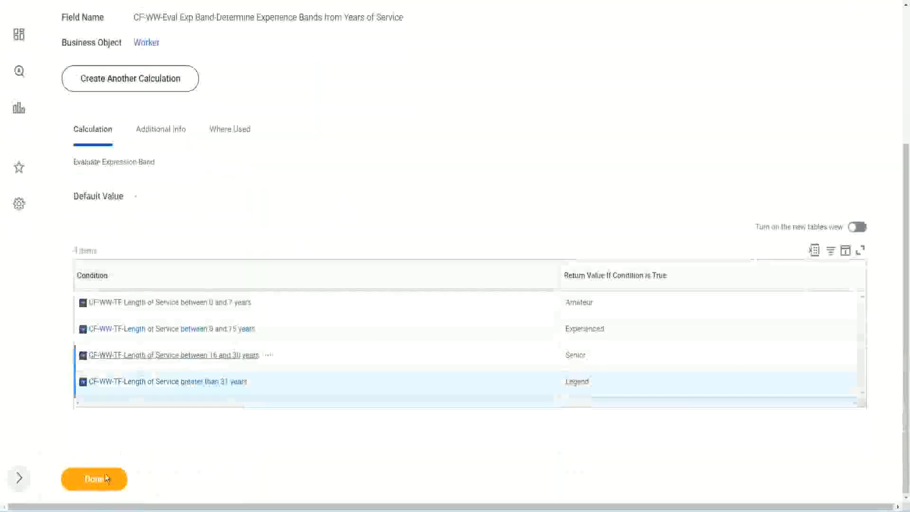
# Close the save confirmation and open the WW Employee Details custom report for editing.
pyautogui.click(105, 478)
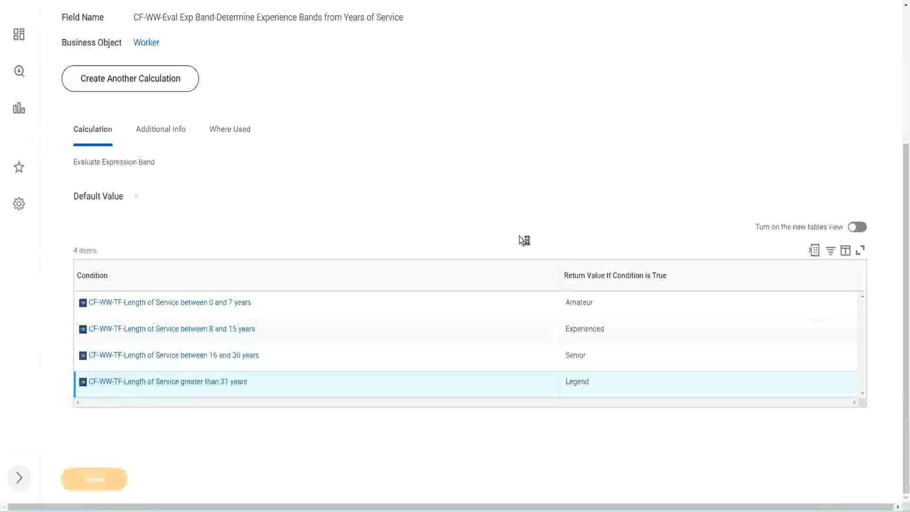
pyautogui.scroll(-3, 407, 211)
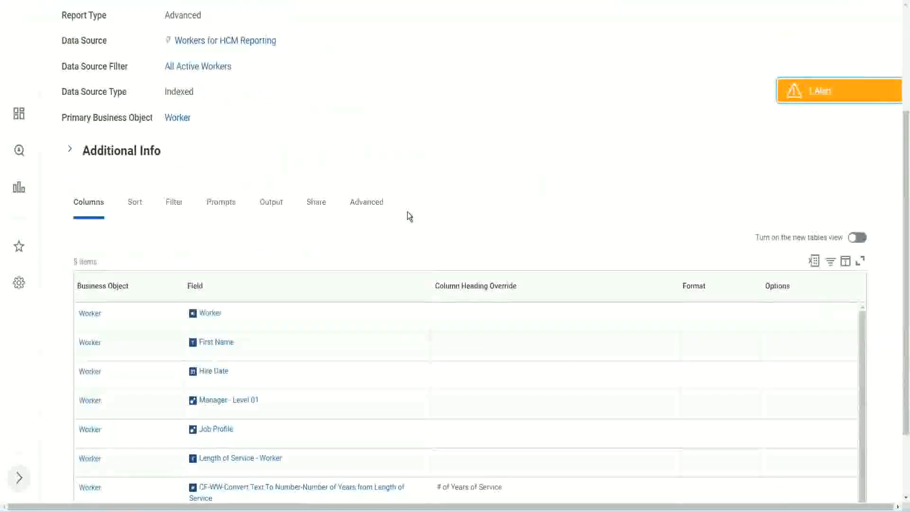
pyautogui.scroll(3, 408, 213)
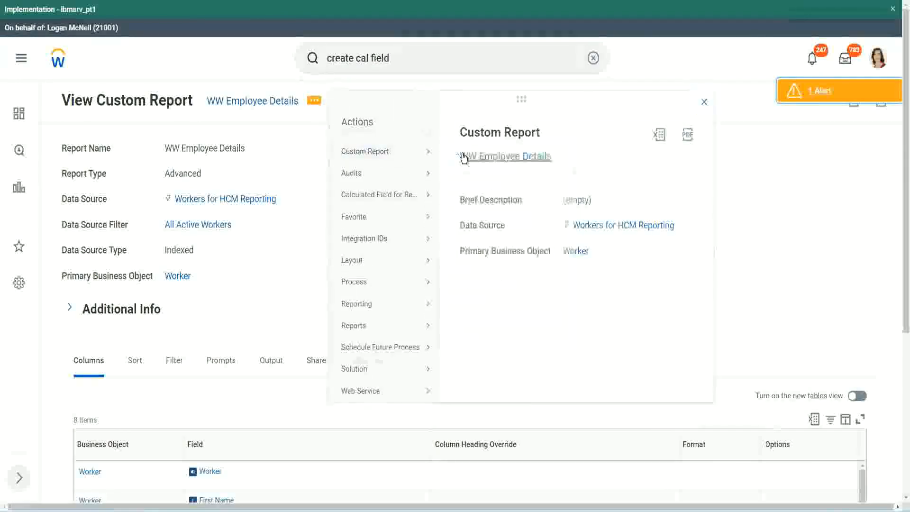
pyautogui.click(464, 157)
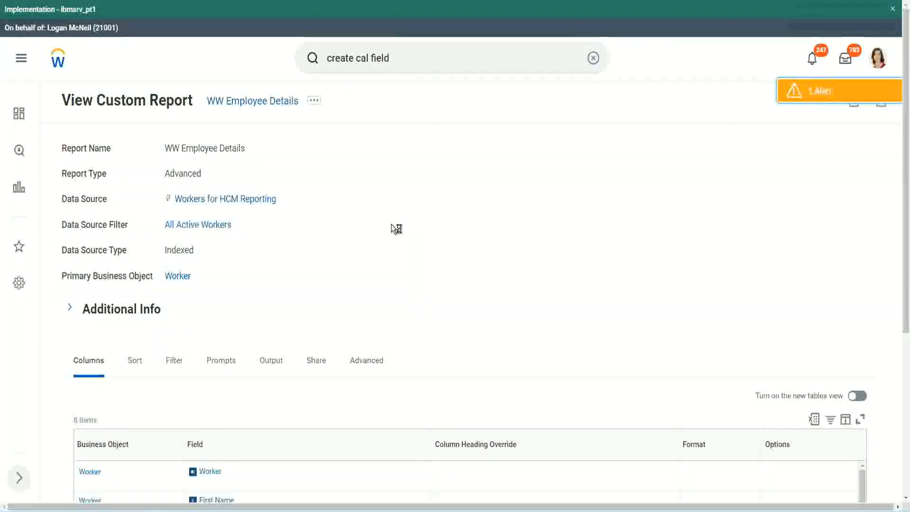
pyautogui.scroll(-1, 397, 229)
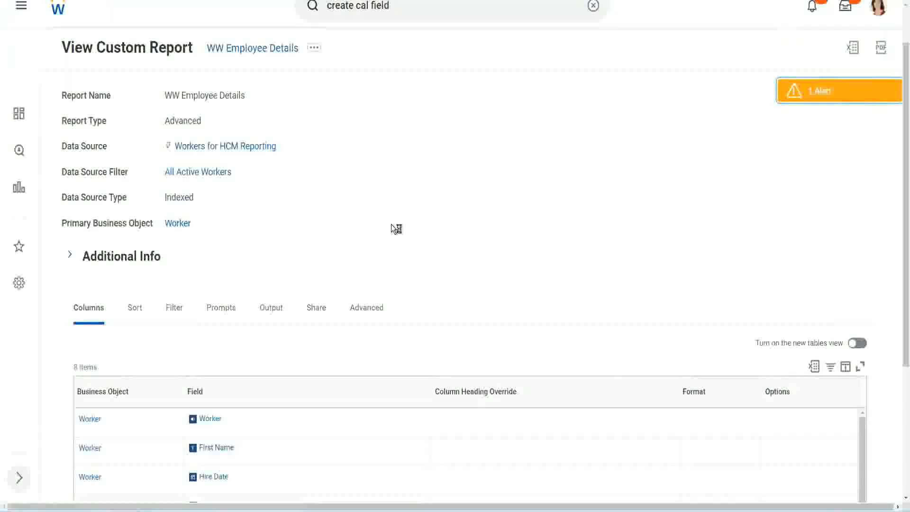
pyautogui.scroll(-3, 392, 227)
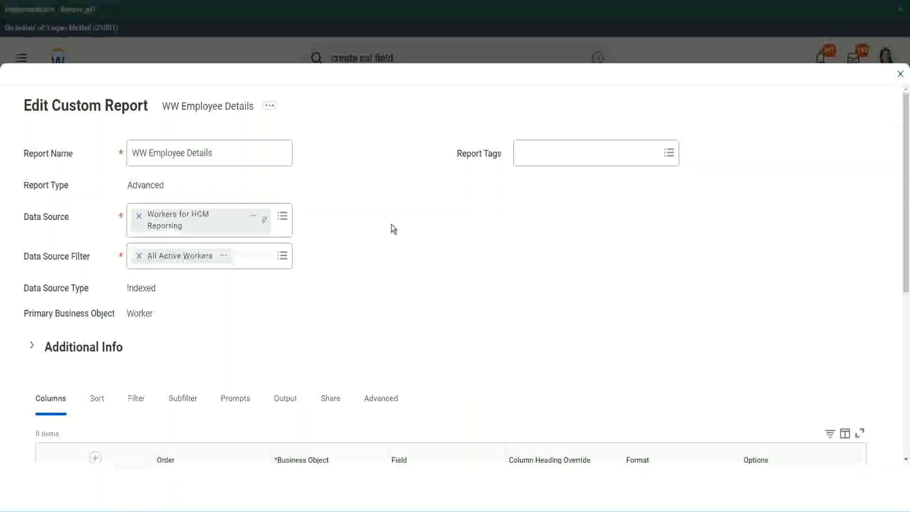
# Add a new column row for the Worker business object below the Experience Bands column.
pyautogui.scroll(-8, 391, 224)
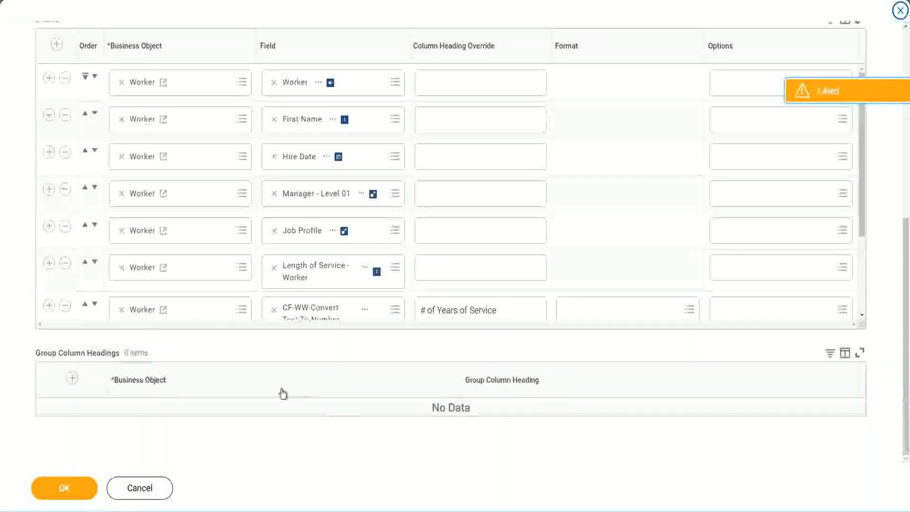
pyautogui.scroll(-3, 161, 260)
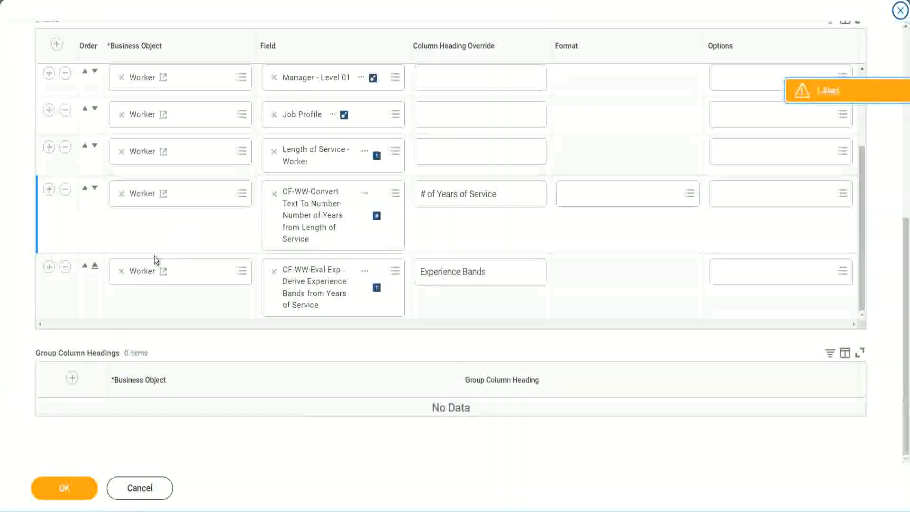
pyautogui.click(49, 267)
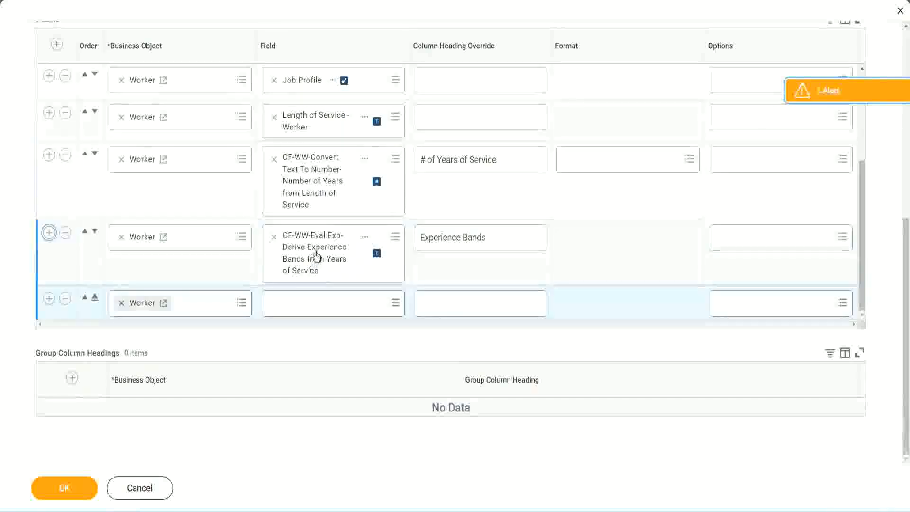
pyautogui.rightClick(315, 258)
pyautogui.click(344, 304)
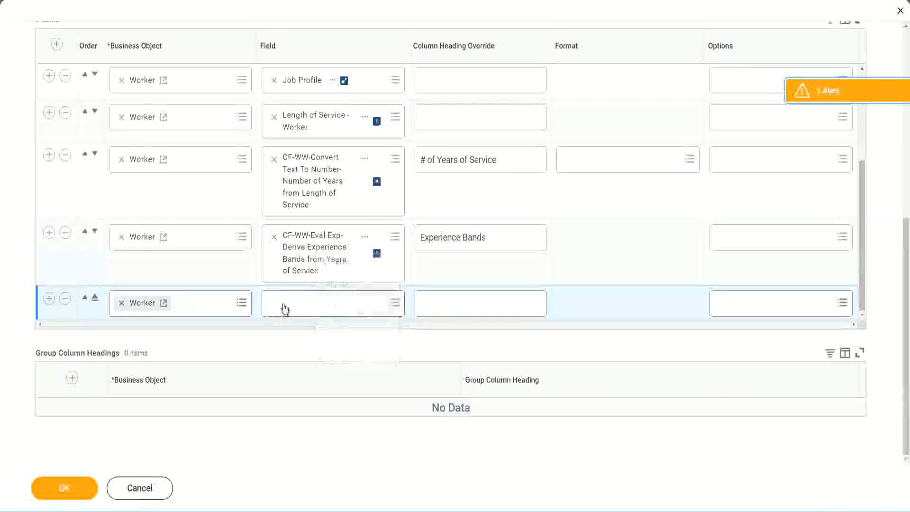
# Search for "CF-WW-Eval Exp Band" in the new row and select CF-WW-Eval Exp Band-Determine Experience Bands from Years of Service as its field.
pyautogui.click(339, 308)
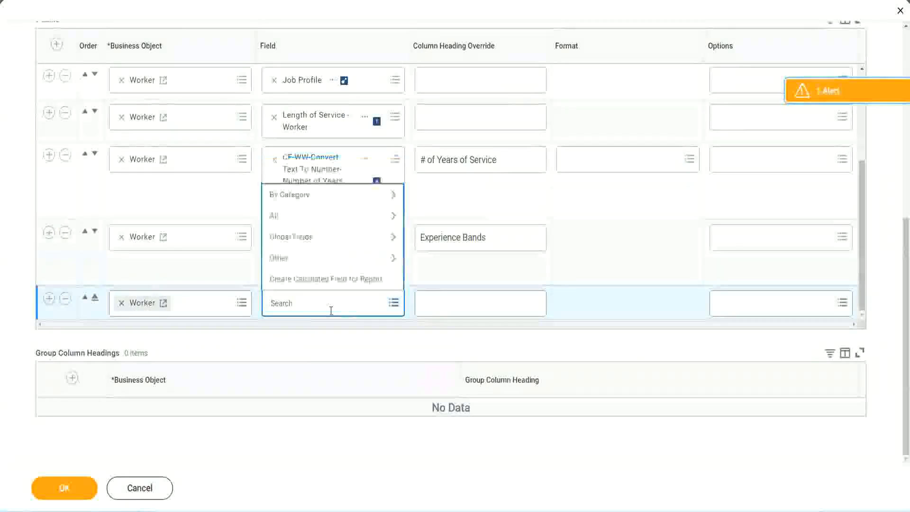
pyautogui.hotkey('ctrl', 'v')
pyautogui.press('Return')
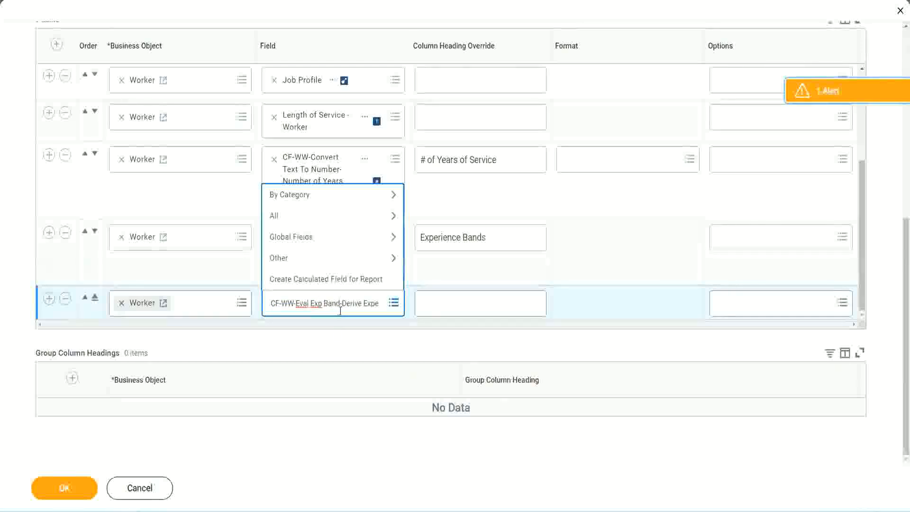
pyautogui.press('BackSpace')
pyautogui.press('Delete')
pyautogui.press('Delete')
pyautogui.press('Delete')
pyautogui.press('Delete')
pyautogui.press('Delete')
pyautogui.press('Delete')
pyautogui.press('Delete')
pyautogui.press('Delete')
pyautogui.press('Delete')
pyautogui.press('Delete')
pyautogui.press('Delete')
pyautogui.press('Delete')
pyautogui.press('Delete')
pyautogui.press('Delete')
pyautogui.press('Delete')
pyautogui.press('Delete')
pyautogui.press('Delete')
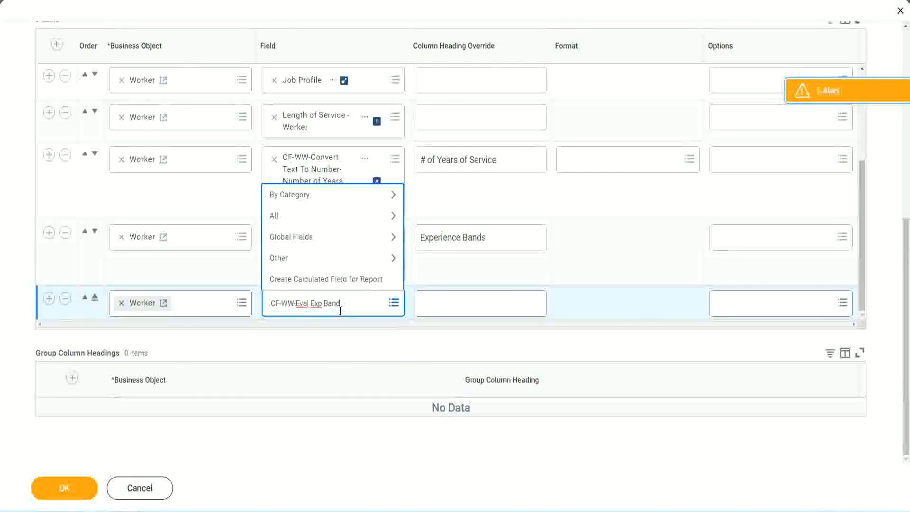
pyautogui.press('Return')
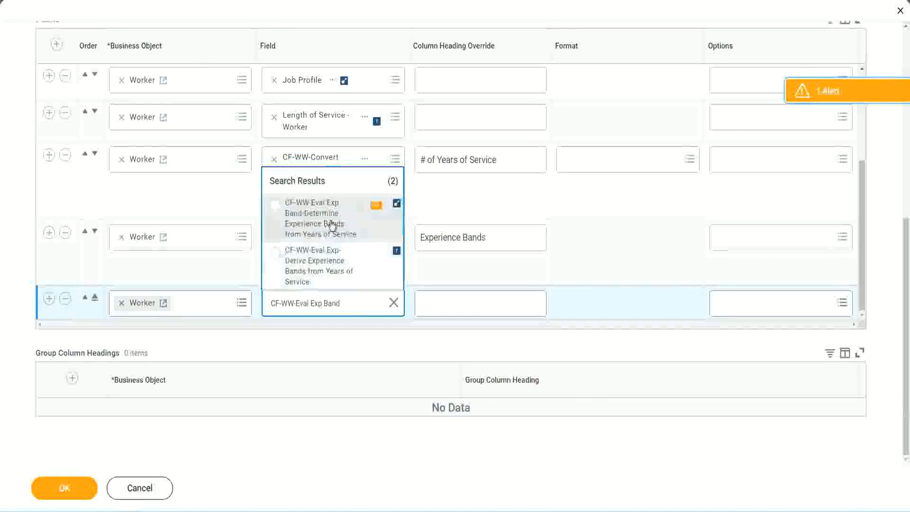
pyautogui.click(331, 225)
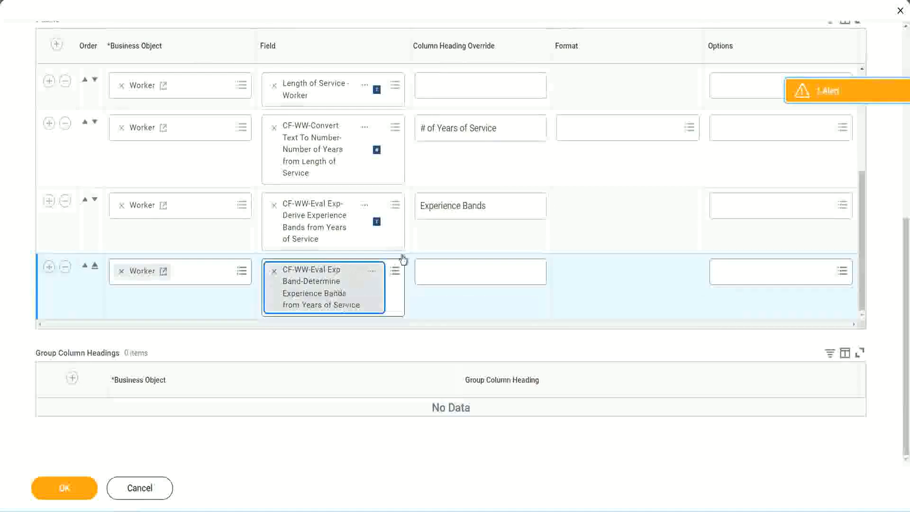
# Set the new column's heading override to "Experience Bands (Eval Exp Bands)", reusing the heading text from the row above.
pyautogui.click(500, 206)
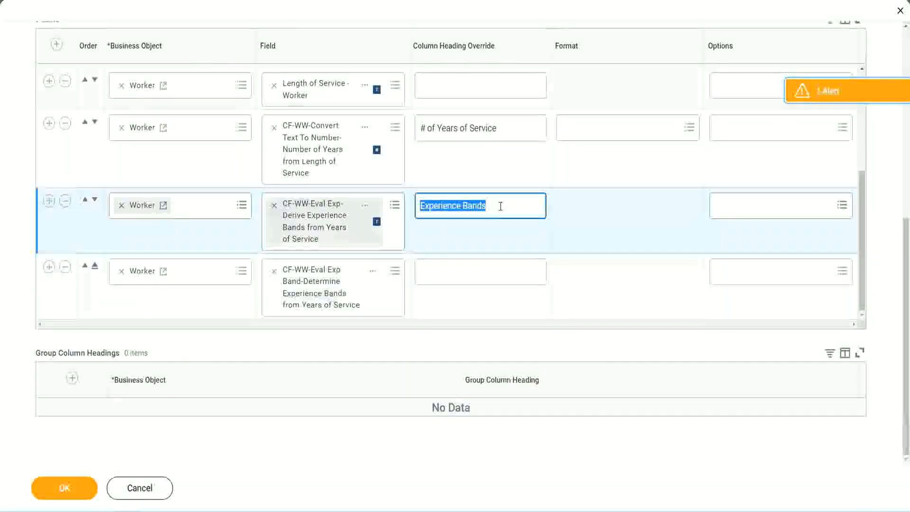
pyautogui.click(441, 270)
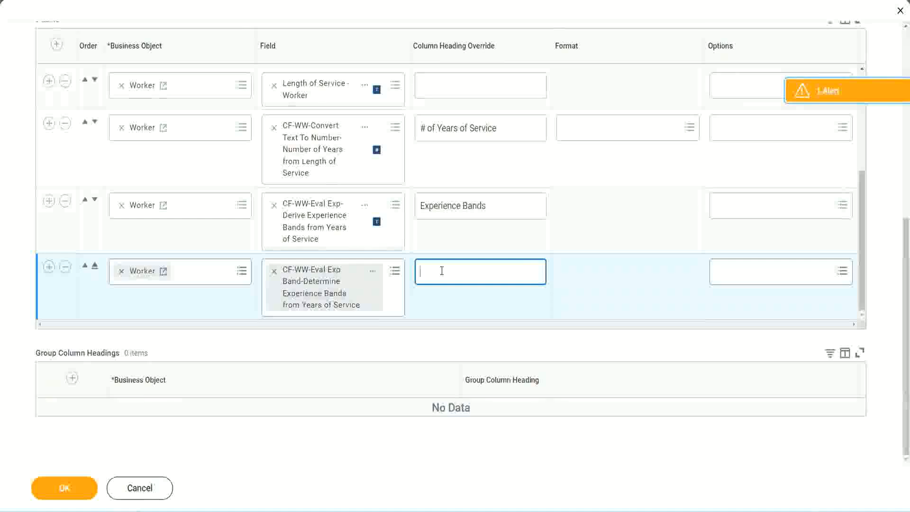
pyautogui.hotkey('ctrl', 'v')
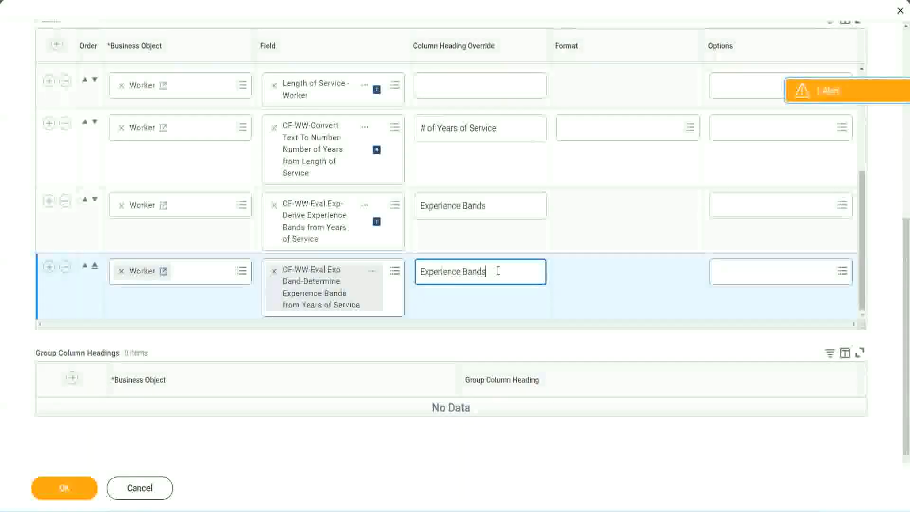
pyautogui.write('(')
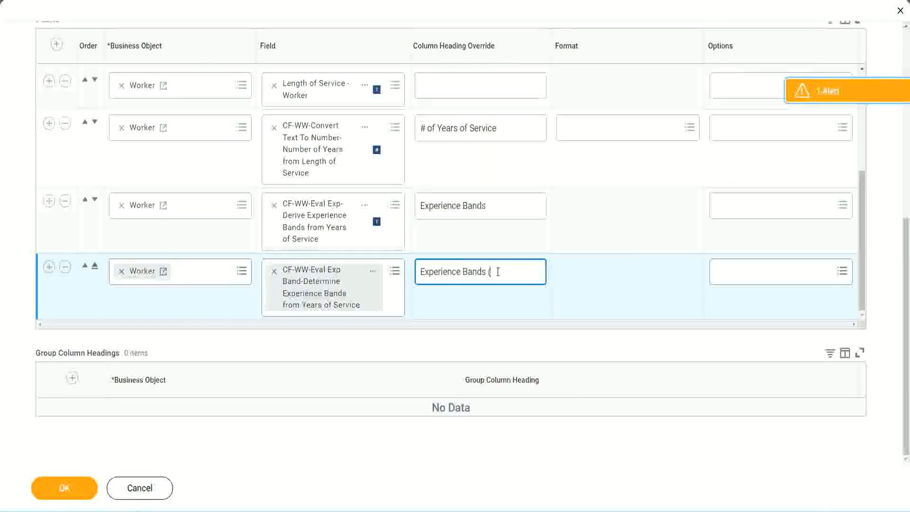
pyautogui.write('Eval Exp')
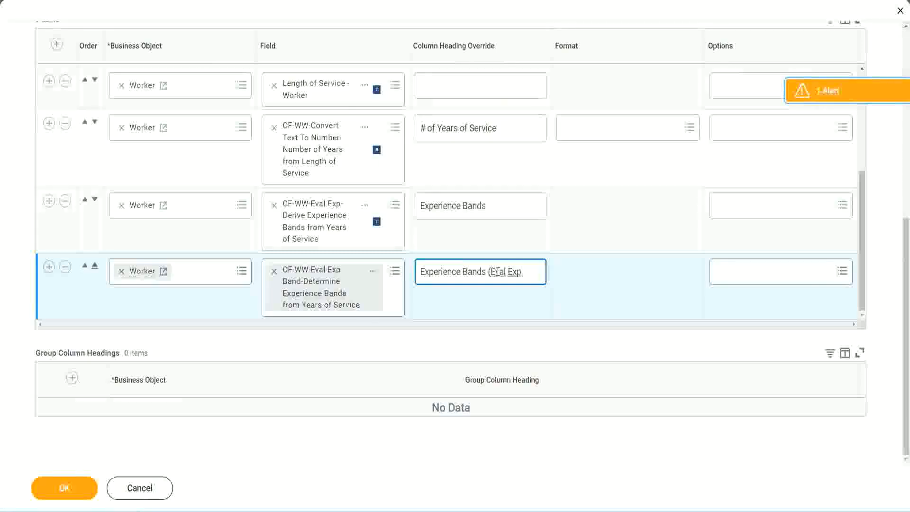
pyautogui.write(' Bands)')
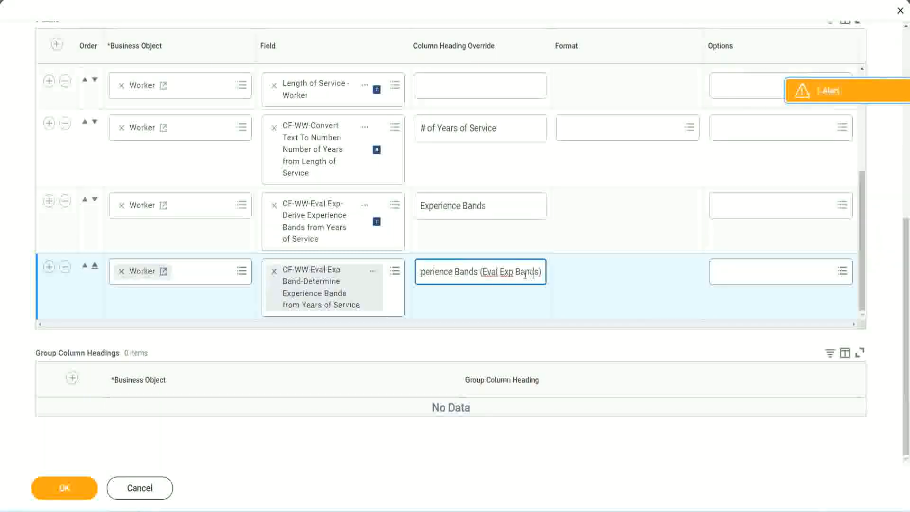
pyautogui.doubleClick(507, 271)
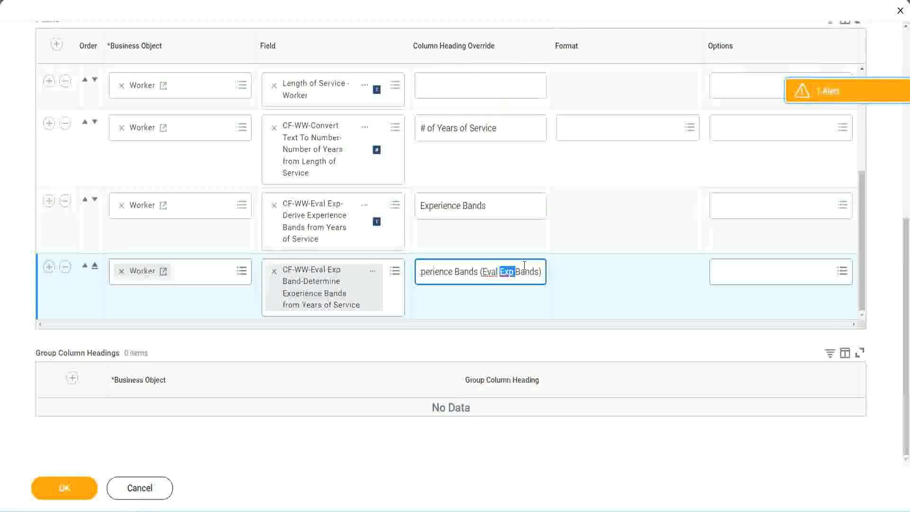
pyautogui.click(524, 271)
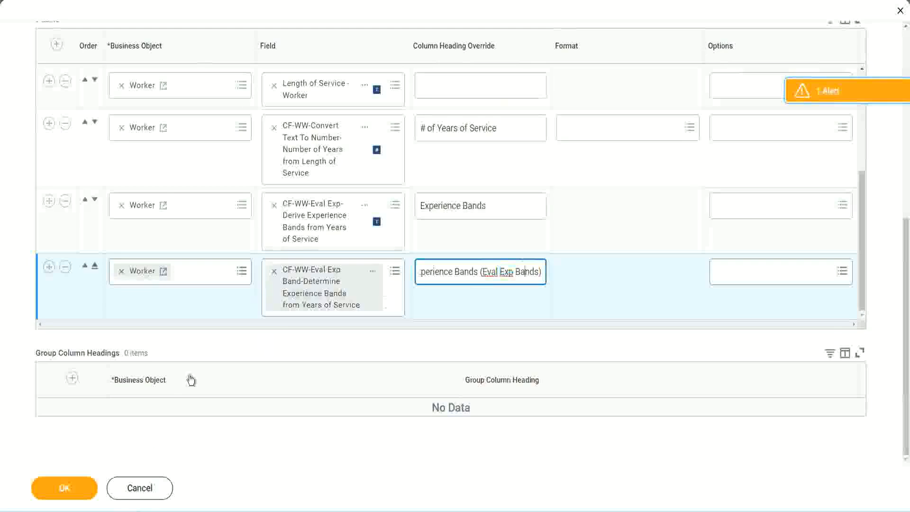
# Save the changes to the WW Employee Details custom report and run it.
pyautogui.click(66, 488)
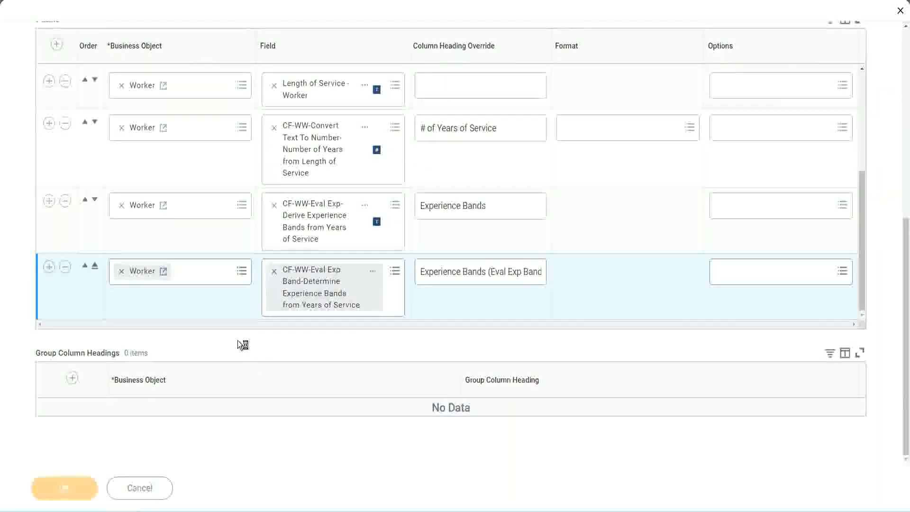
pyautogui.click(105, 484)
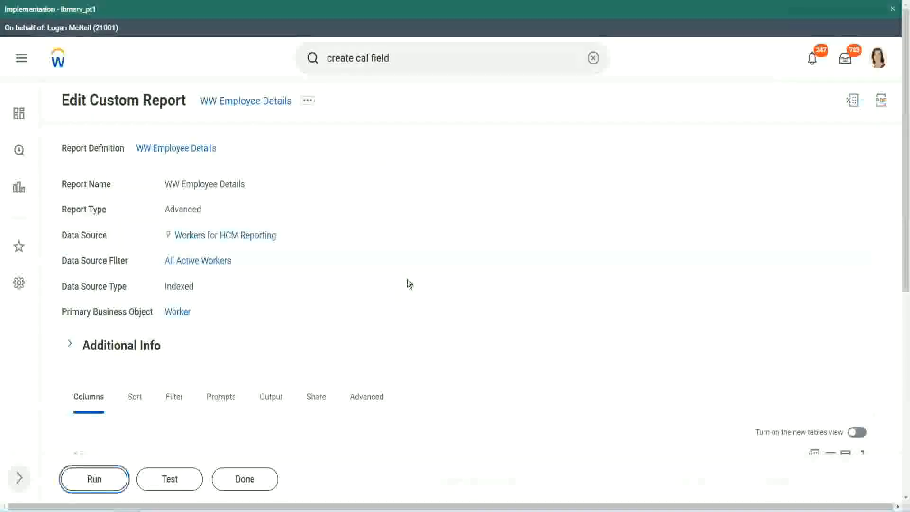